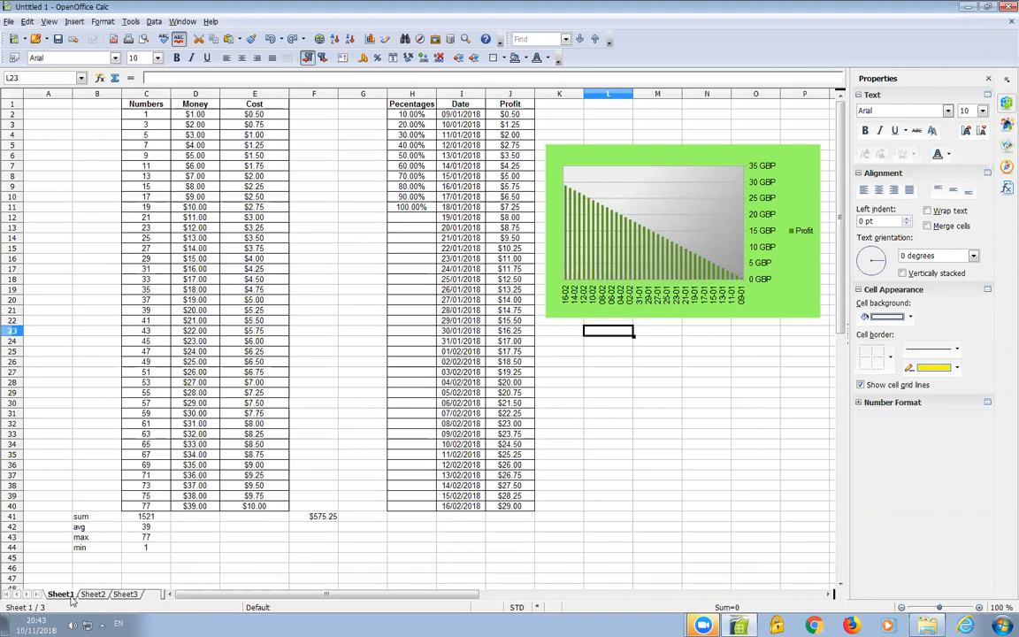
# Delete the empty Sheet3 from the workbook.
pyautogui.click(92, 595)
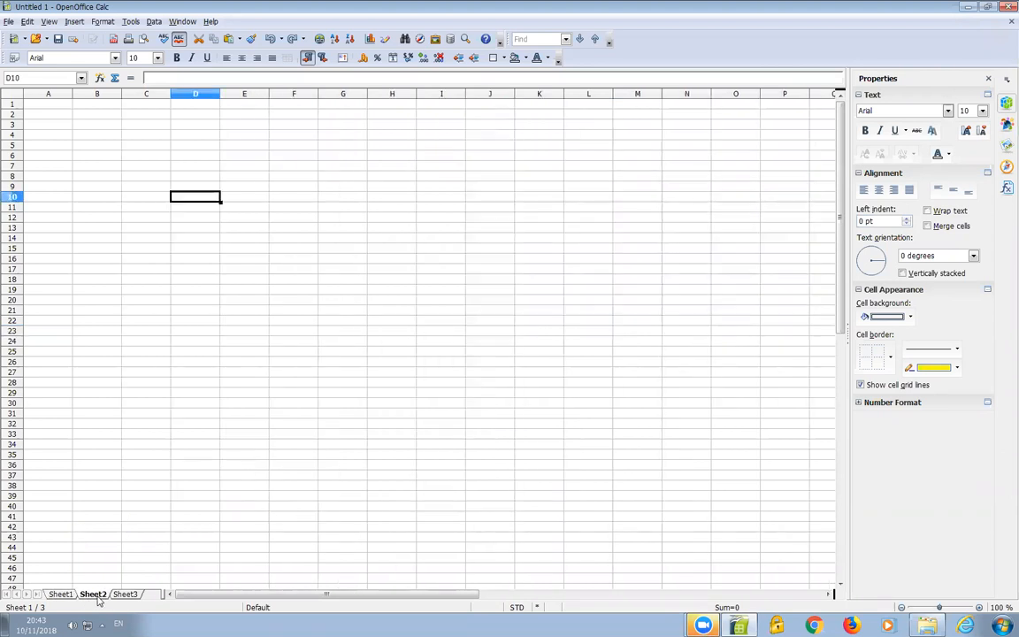
pyautogui.click(125, 594)
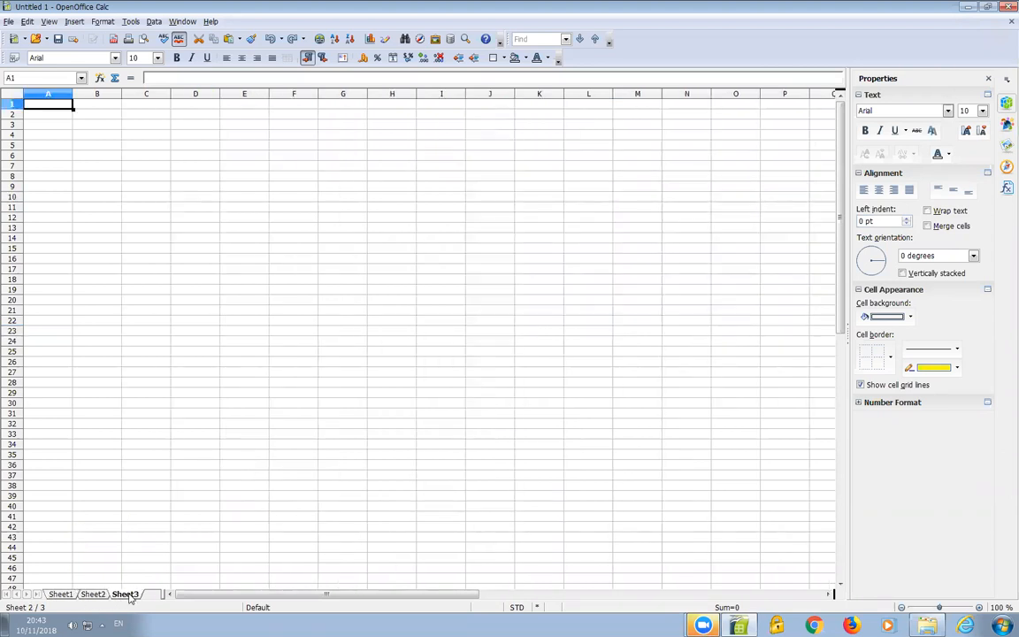
pyautogui.rightClick(129, 596)
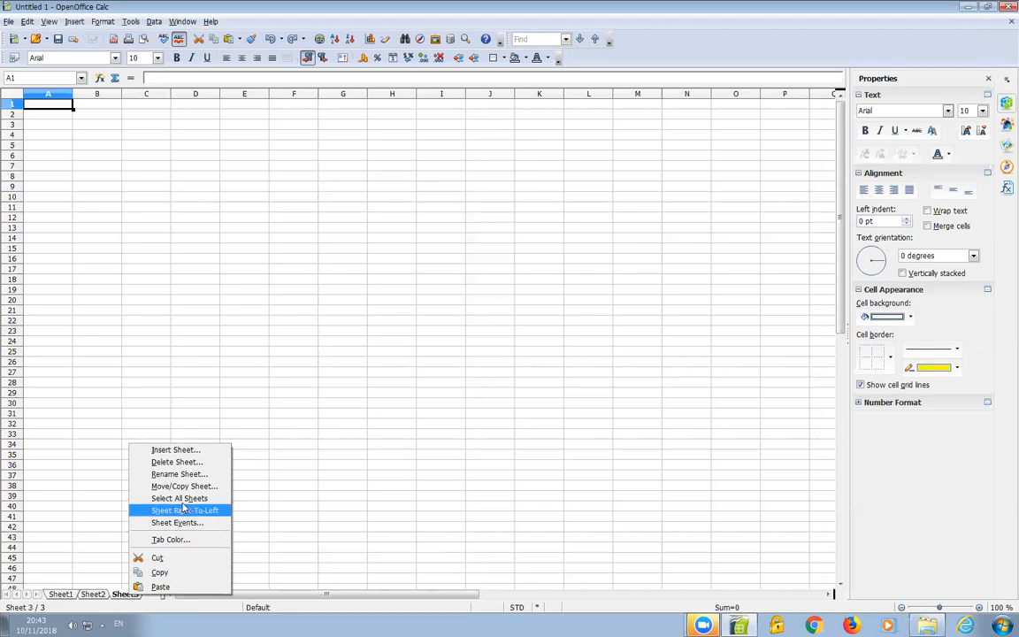
pyautogui.click(206, 466)
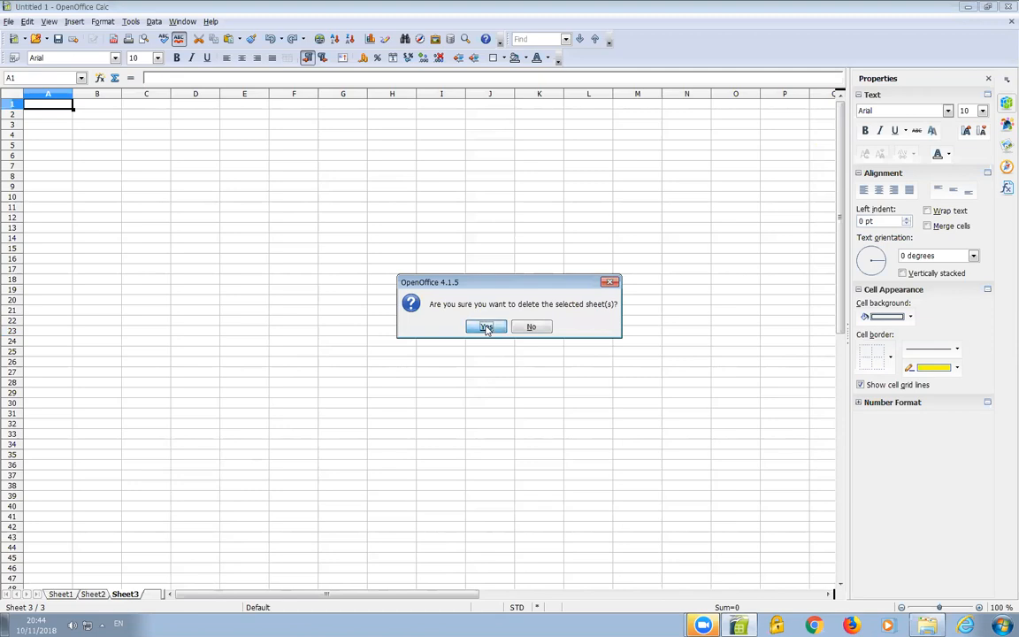
pyautogui.click(486, 327)
# Rename Sheet2 as "Product 1".
pyautogui.rightClick(99, 595)
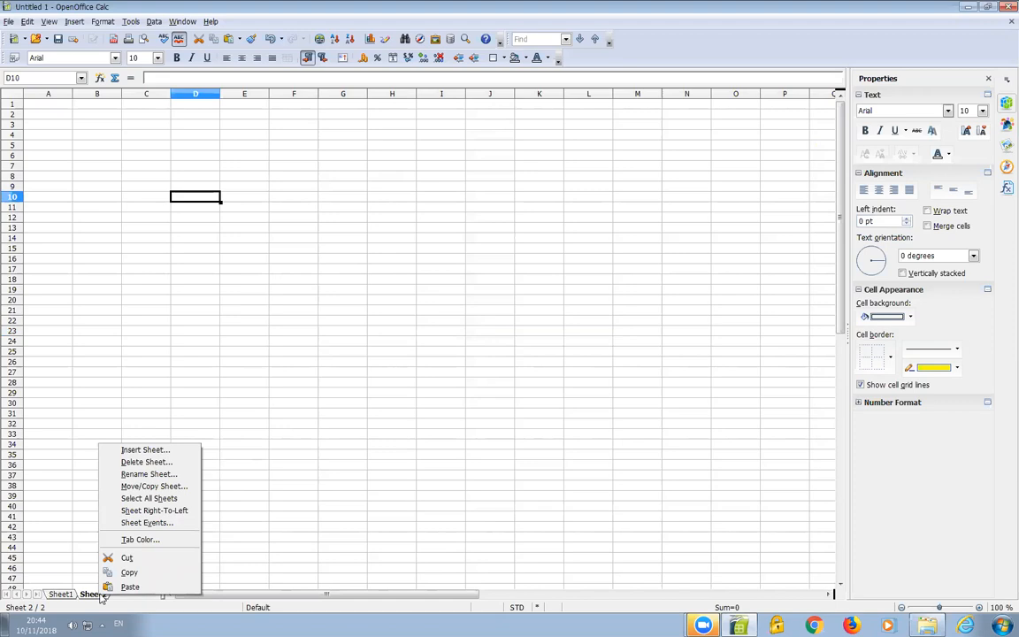
pyautogui.click(100, 596)
pyautogui.rightClick(100, 597)
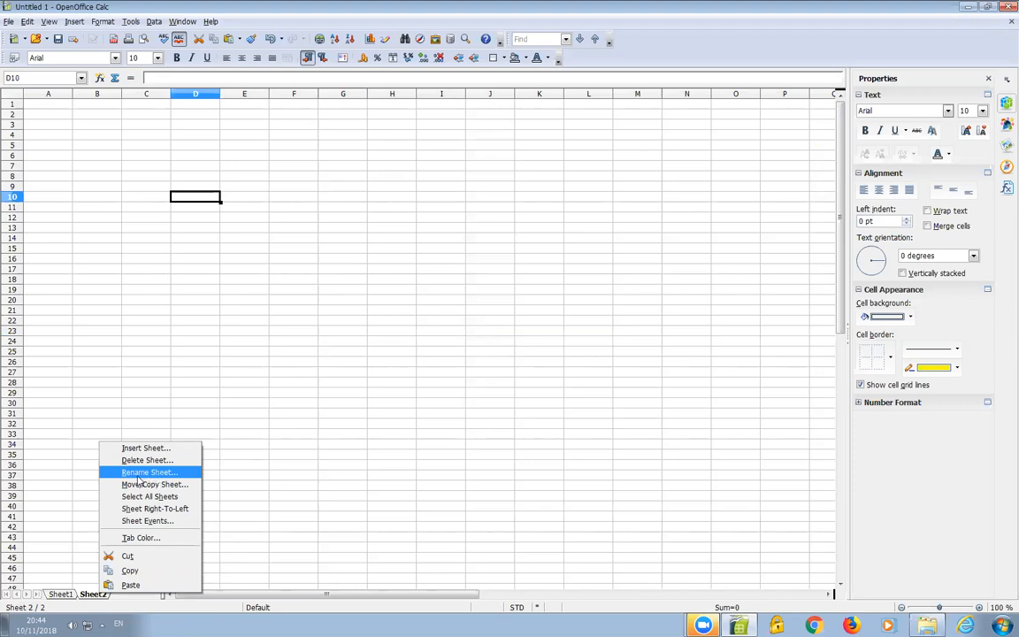
pyautogui.click(164, 476)
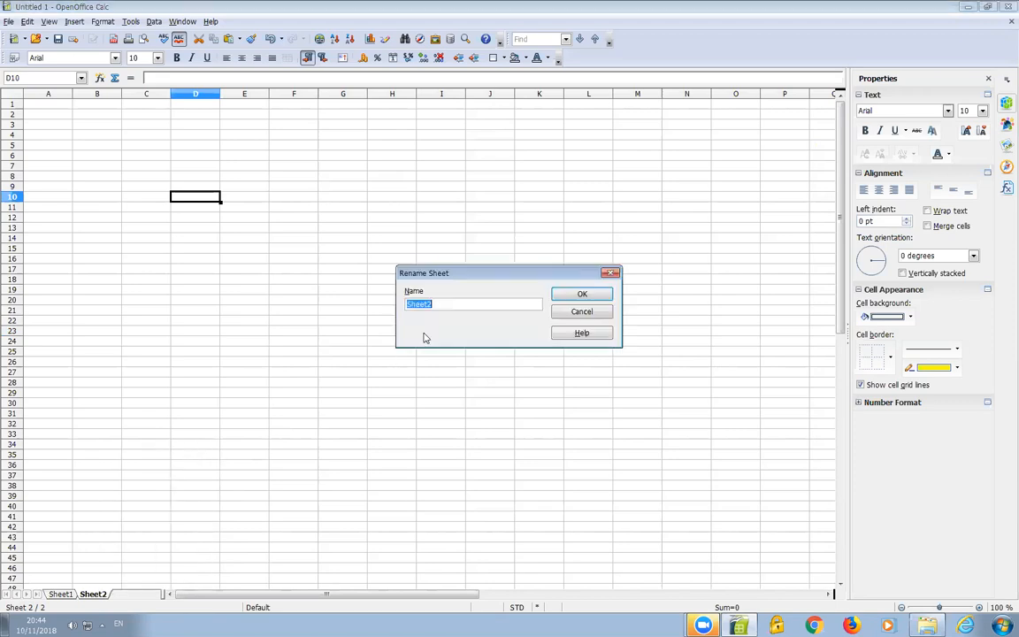
pyautogui.write('Product 1')
pyautogui.click(571, 294)
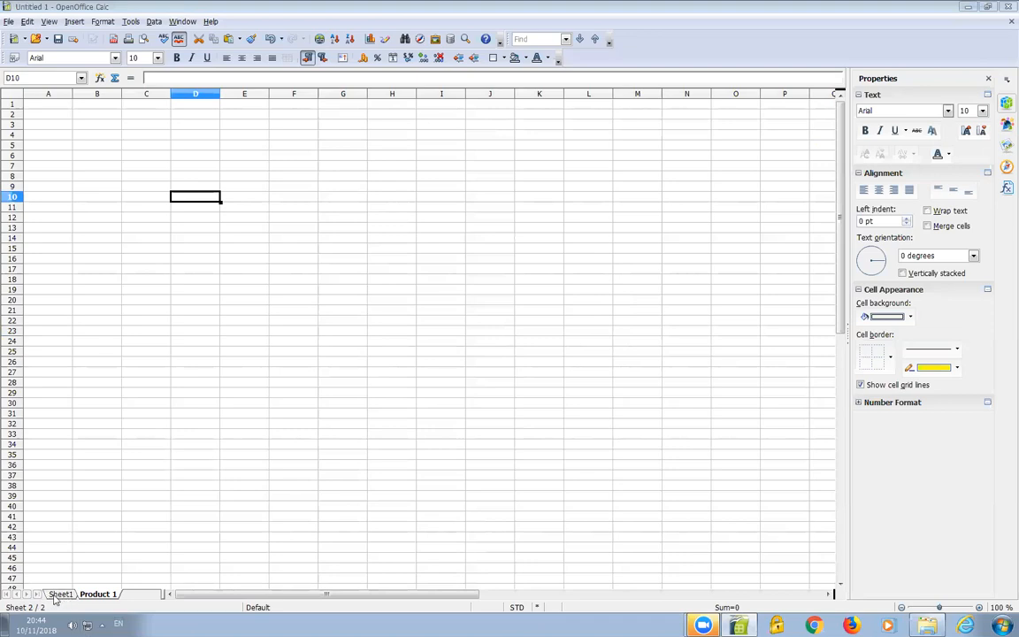
# Copy the Date column on Sheet1, including its header, from I1 to I40.
pyautogui.click(62, 595)
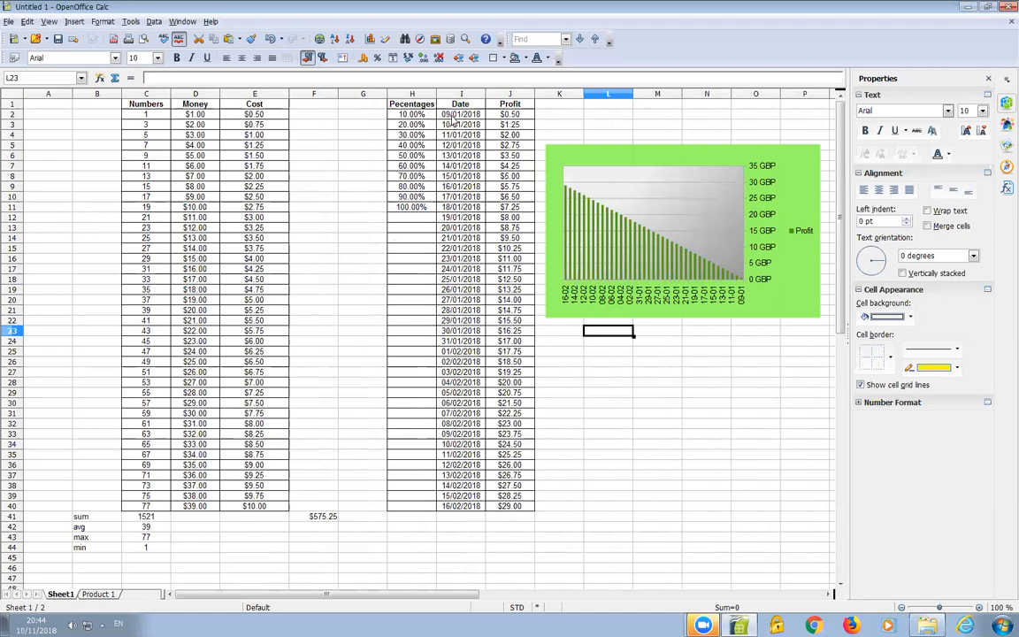
pyautogui.click(99, 594)
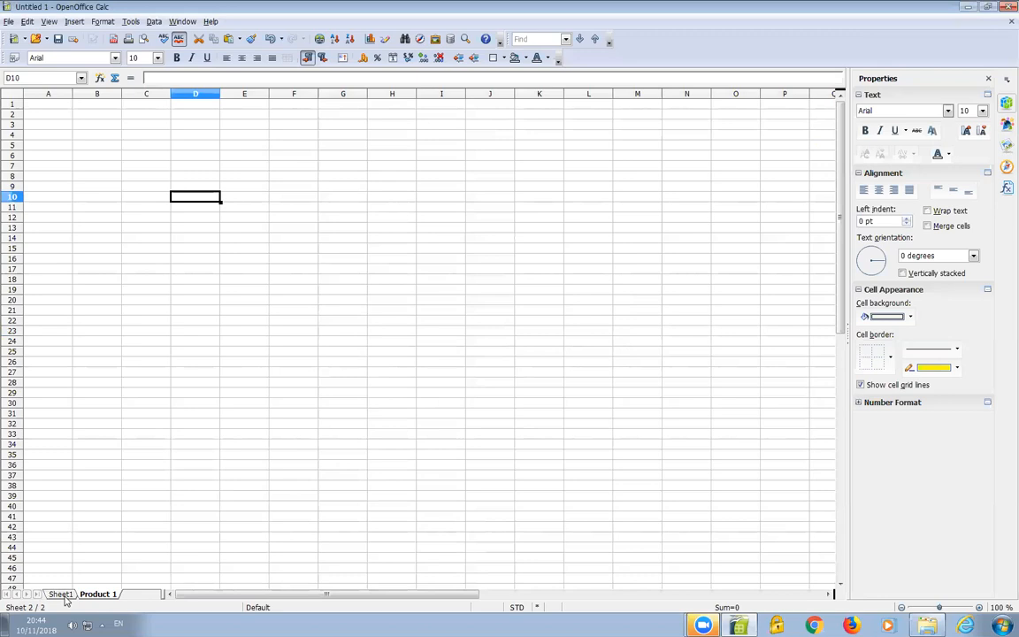
pyautogui.click(60, 594)
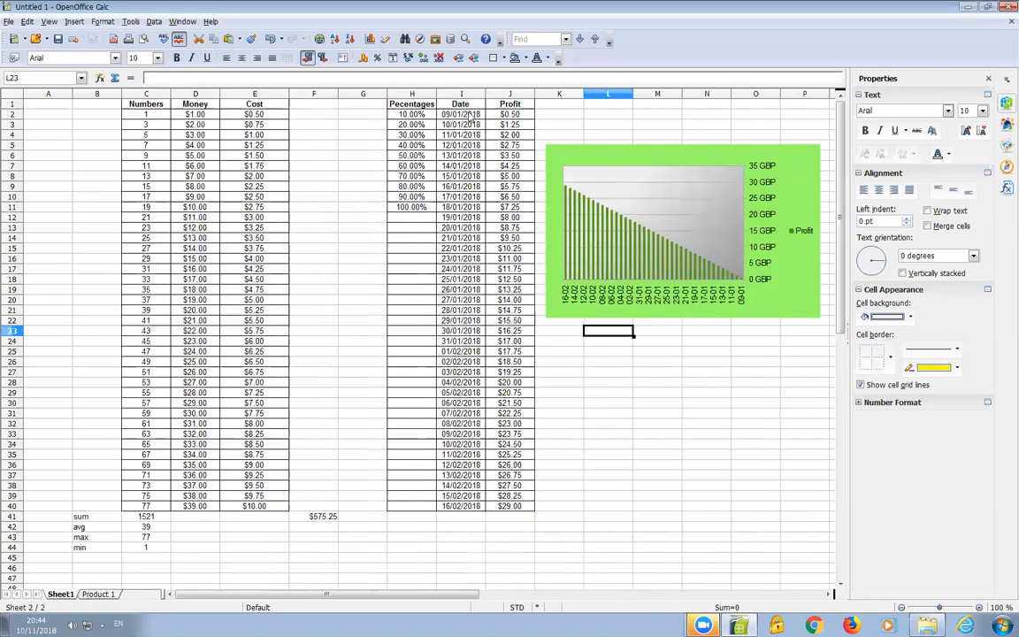
pyautogui.moveTo(466, 108); pyautogui.dragTo(461, 509)
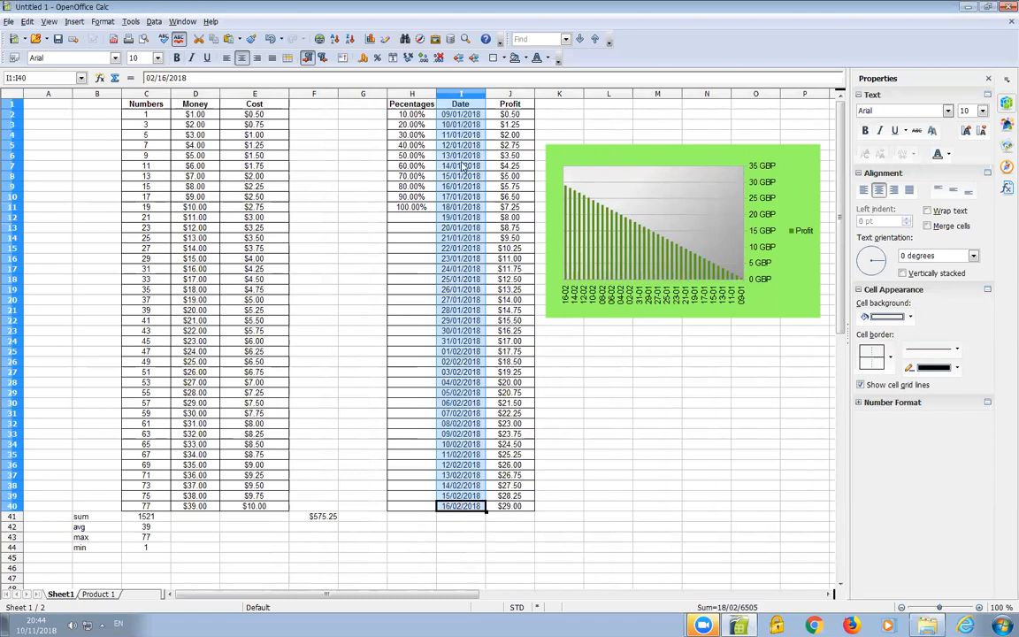
pyautogui.rightClick(462, 166)
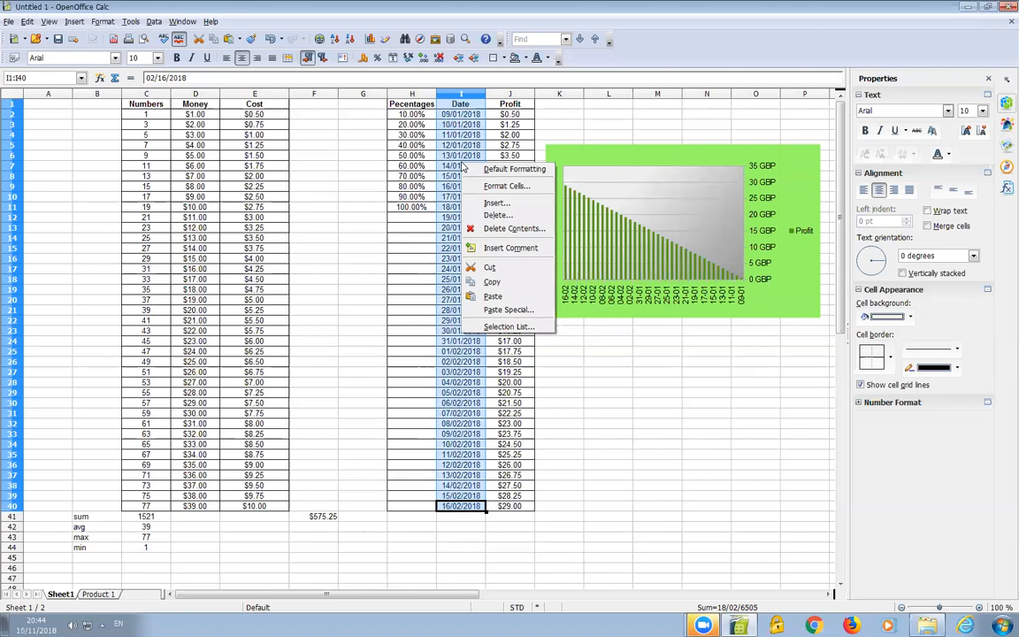
pyautogui.click(491, 283)
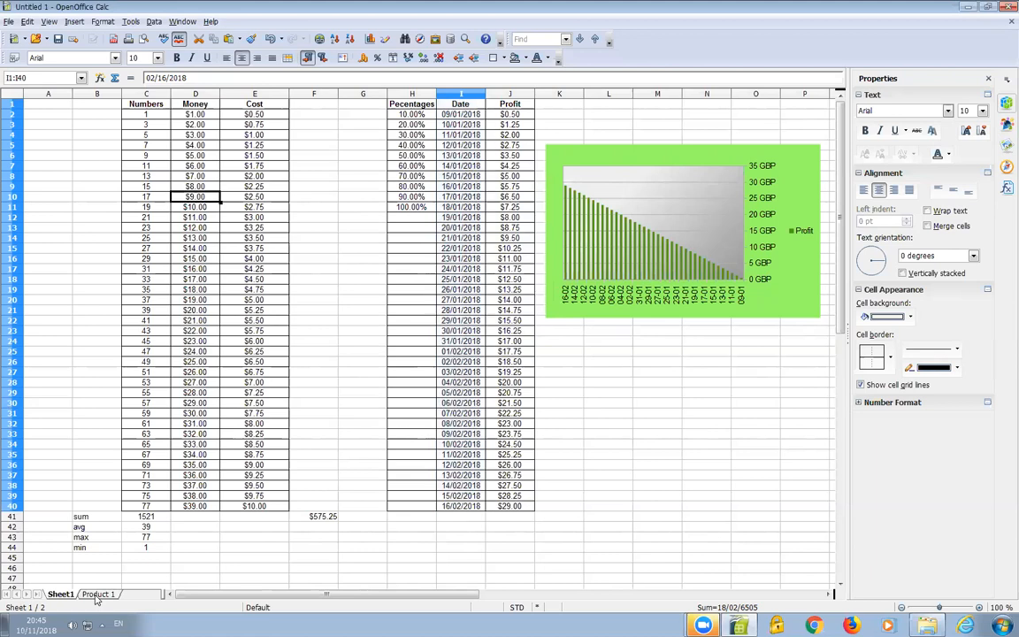
# Paste the copied dates into the Product 1 sheet starting at cell D1.
pyautogui.click(97, 595)
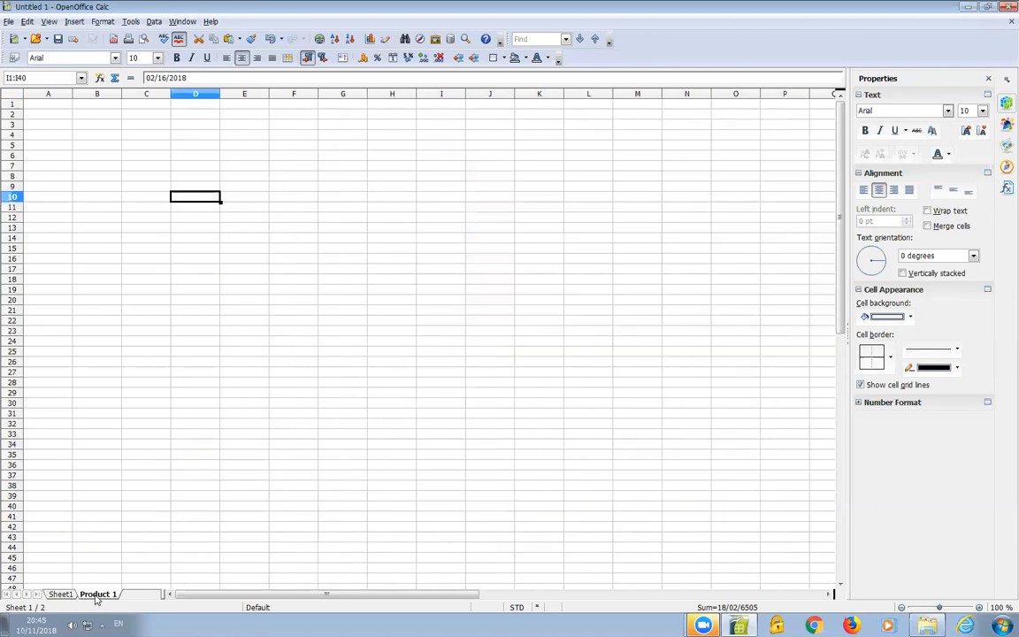
pyautogui.click(188, 105)
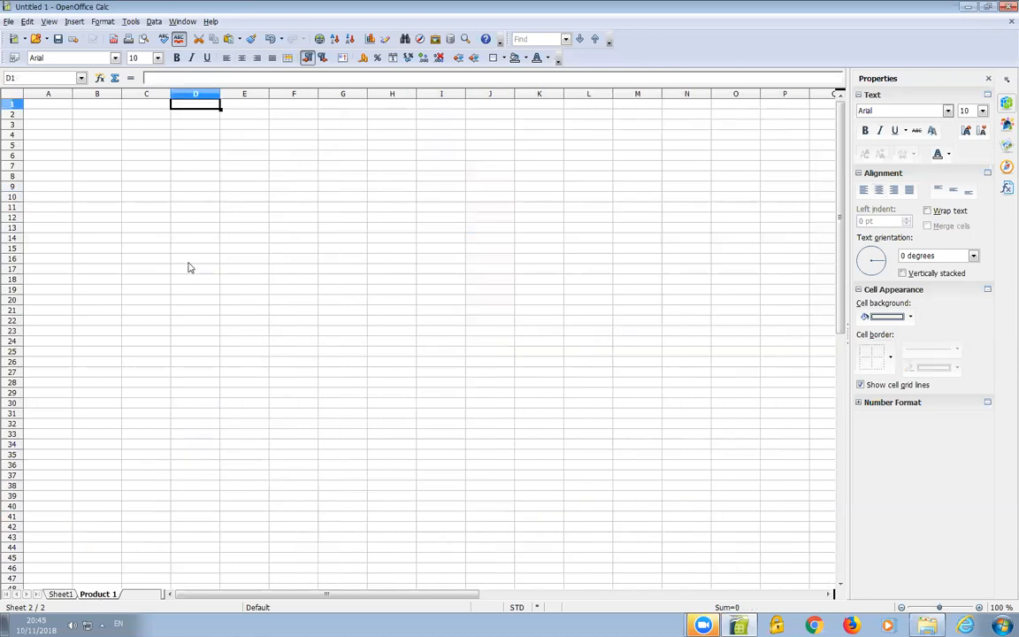
pyautogui.rightClick(198, 111)
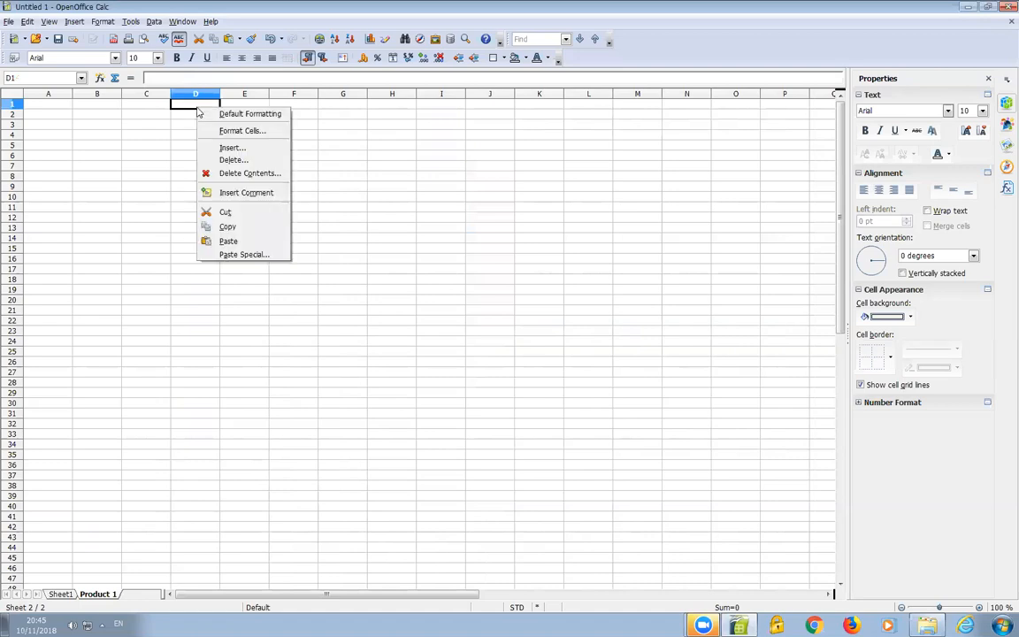
pyautogui.click(243, 245)
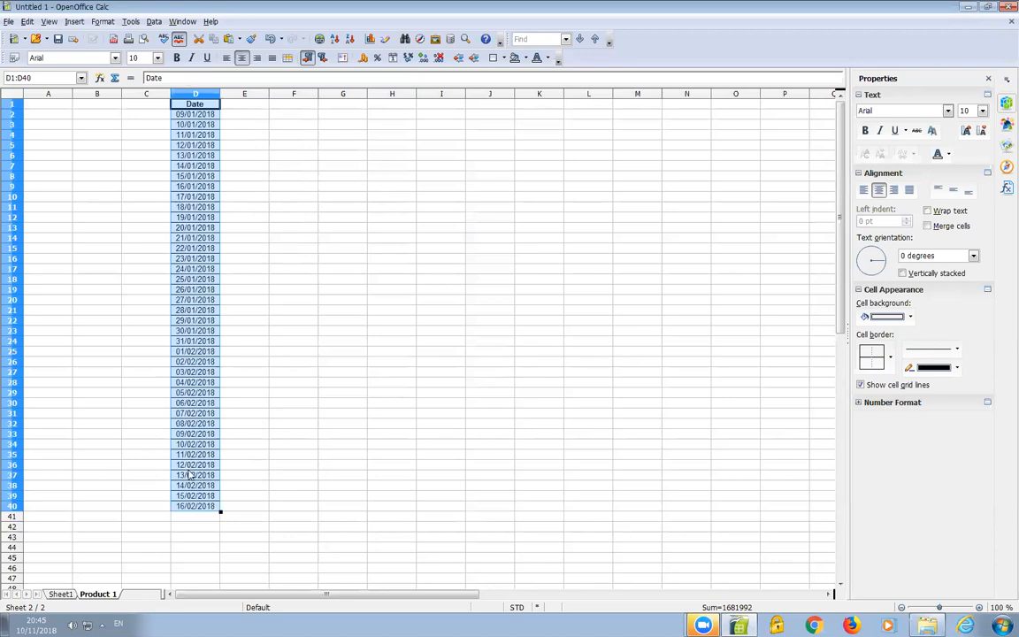
# Examine the Profit column on Sheet1 against the empty column E beside the dates on Product 1.
pyautogui.click(69, 596)
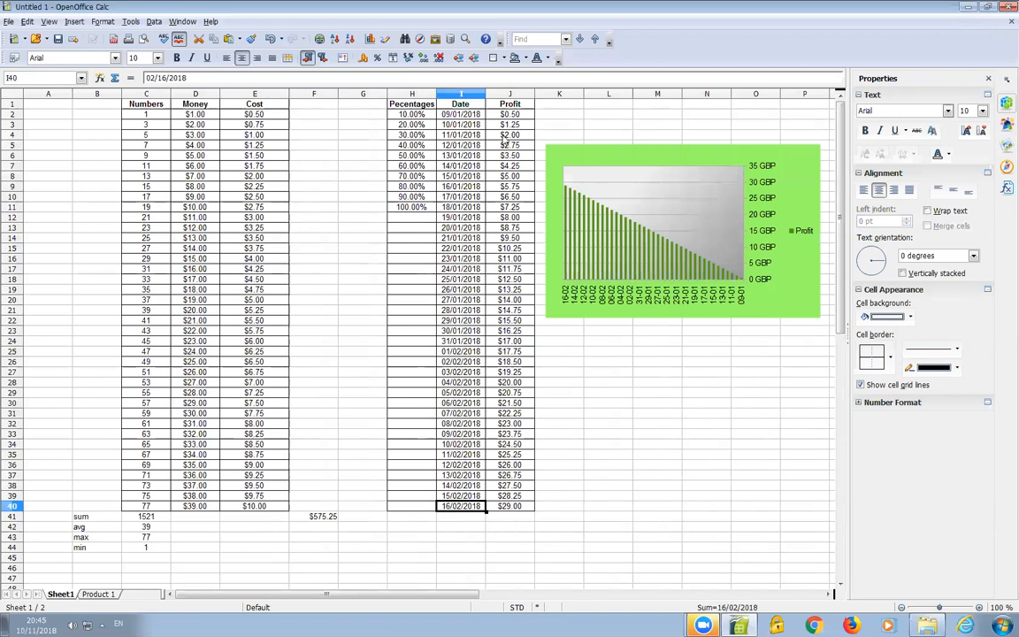
pyautogui.moveTo(509, 117); pyautogui.dragTo(510, 505)
pyautogui.click(104, 593)
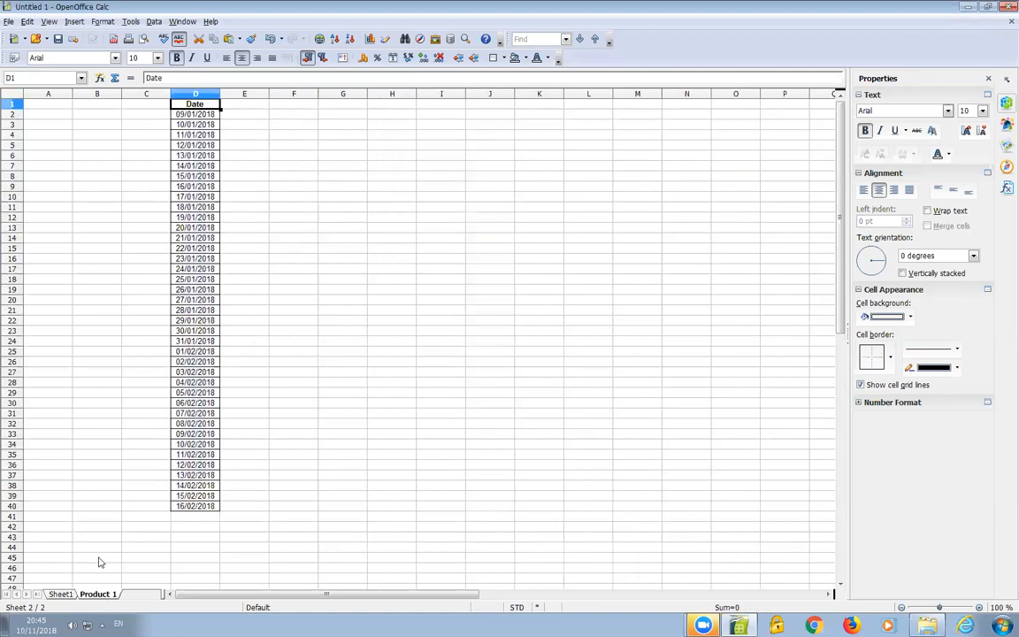
pyautogui.click(60, 595)
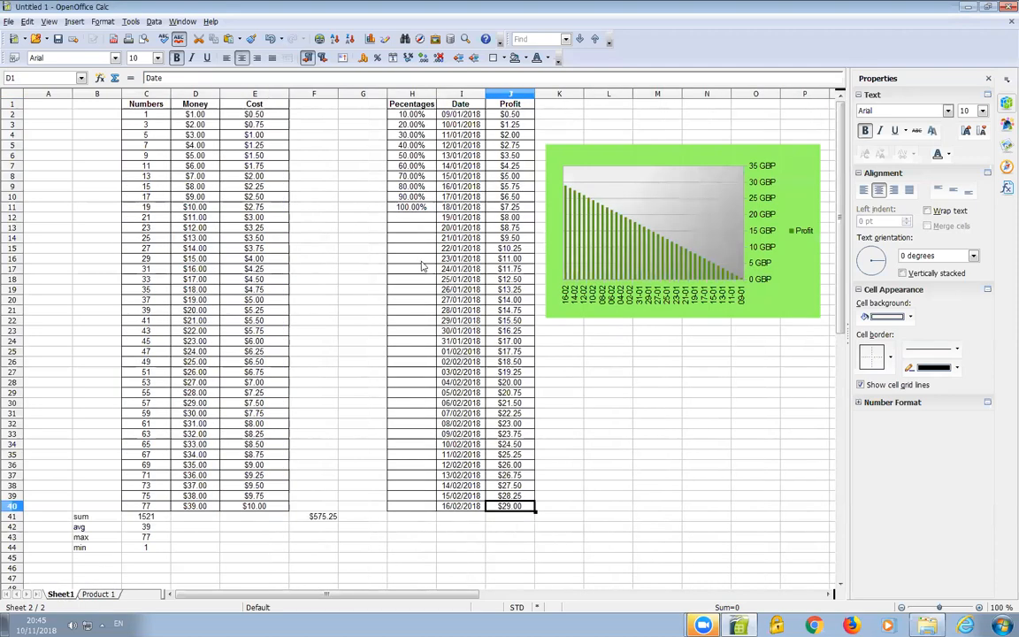
pyautogui.moveTo(515, 122); pyautogui.dragTo(513, 175)
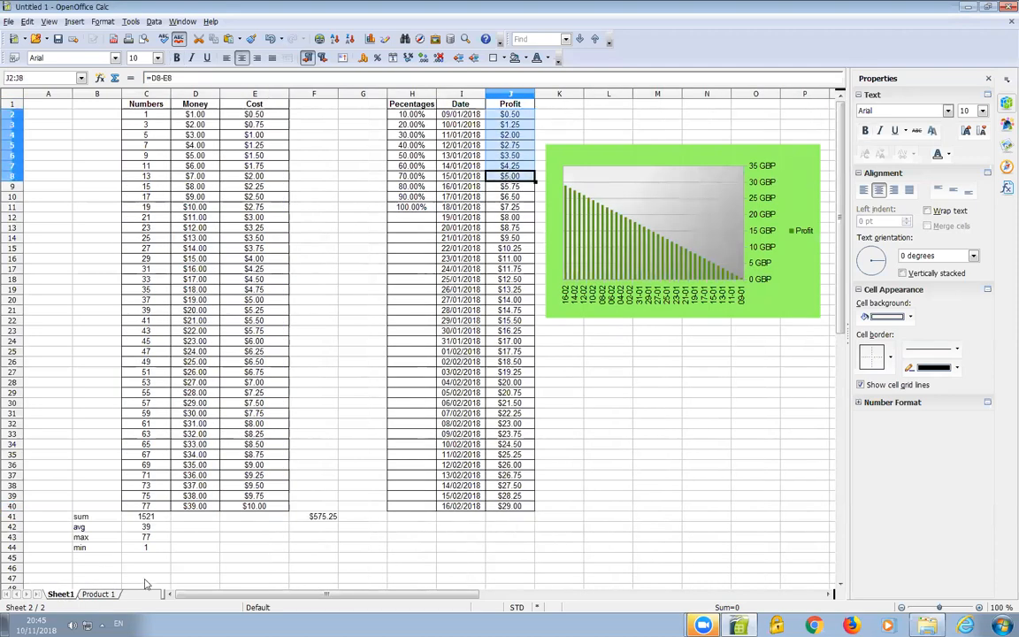
pyautogui.hotkey('ctrl', 'pagedown')
pyautogui.moveTo(247, 117); pyautogui.dragTo(249, 182)
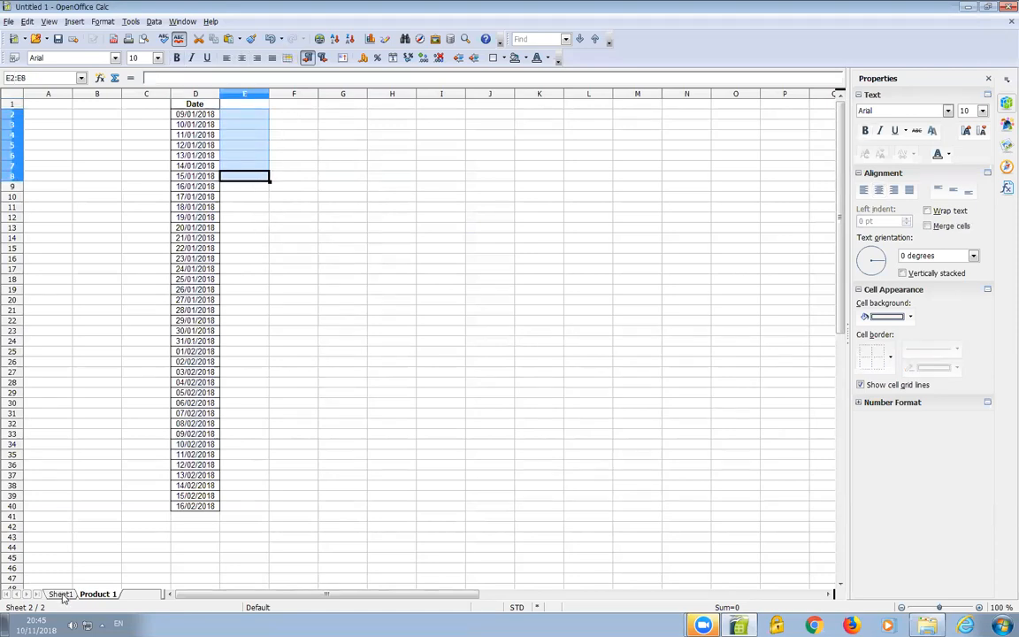
pyautogui.click(62, 597)
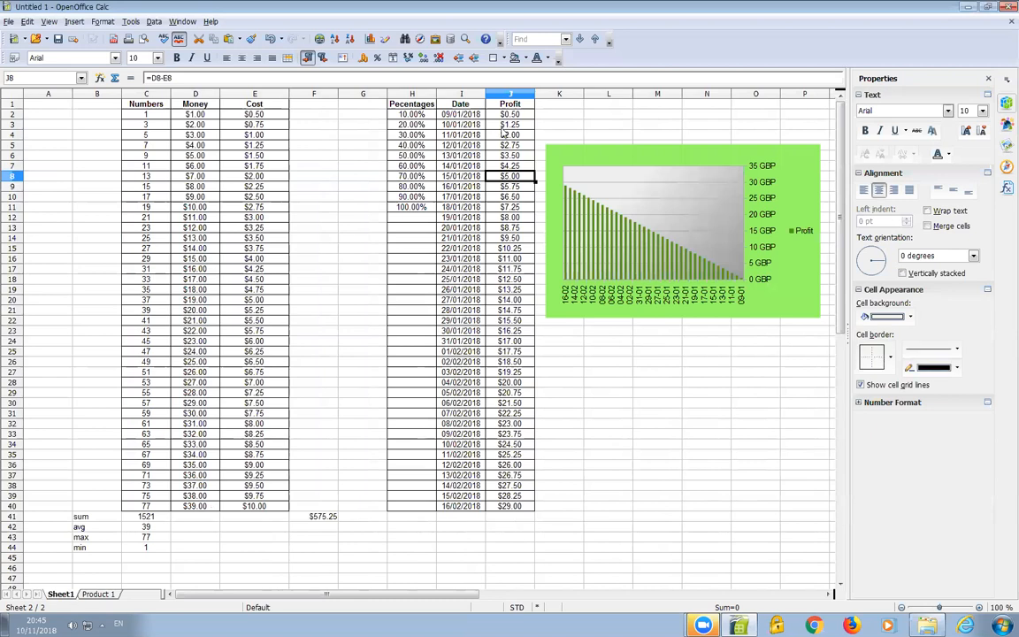
pyautogui.click(510, 124)
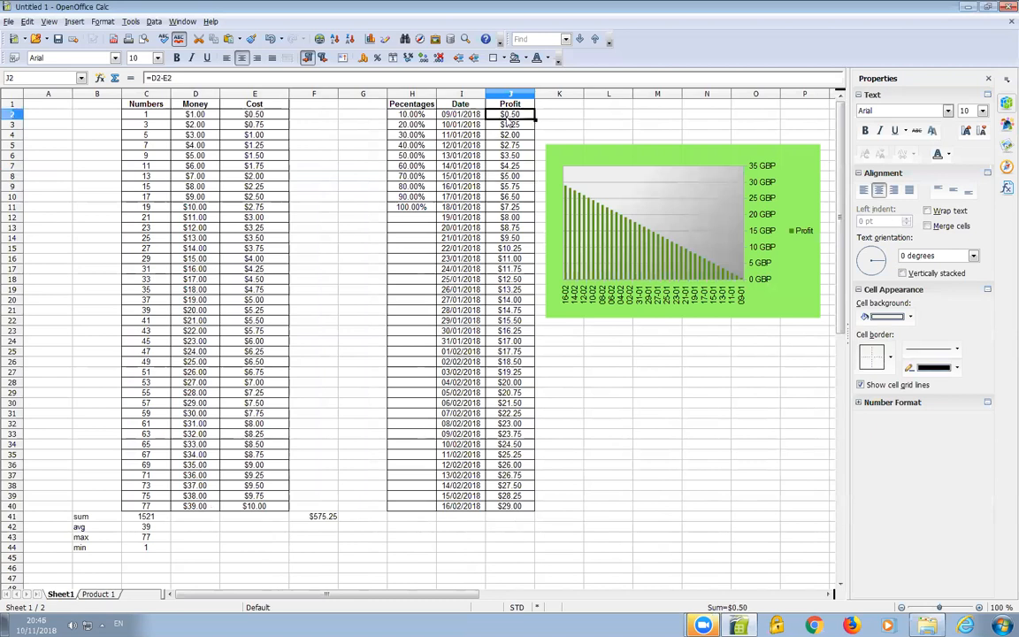
pyautogui.click(511, 105)
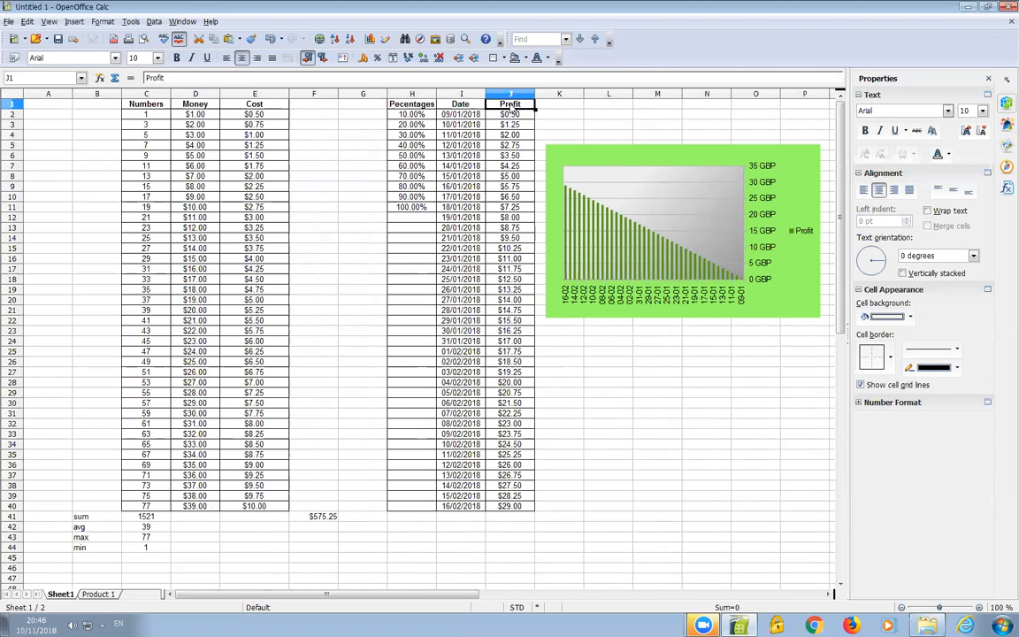
# Link cell E1 on Product 1 to the Profit header on Sheet1 with the formula =Sheet1.J1.
pyautogui.click(99, 595)
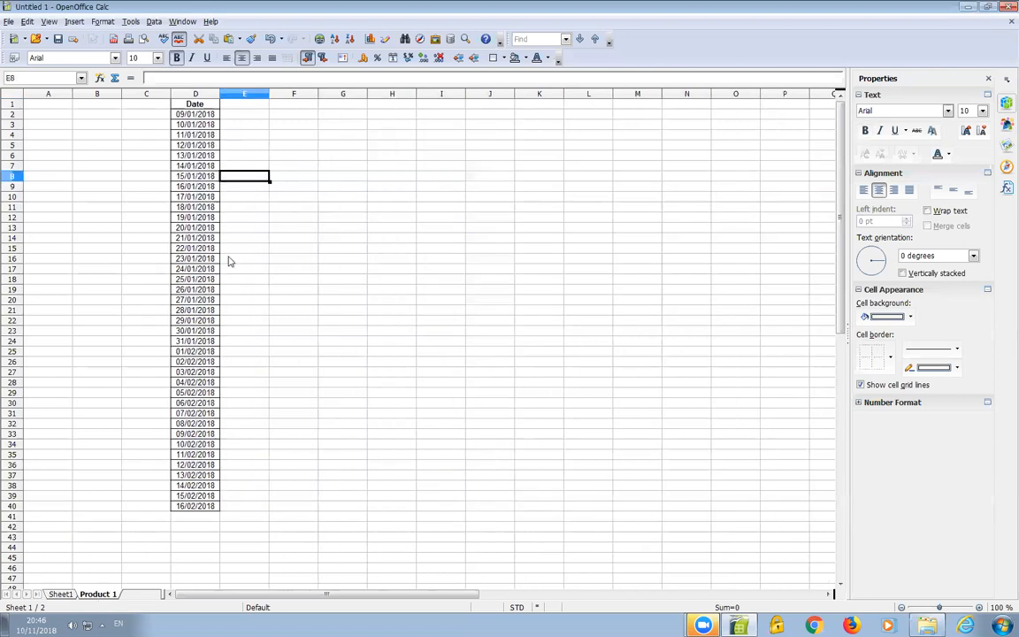
pyautogui.click(248, 108)
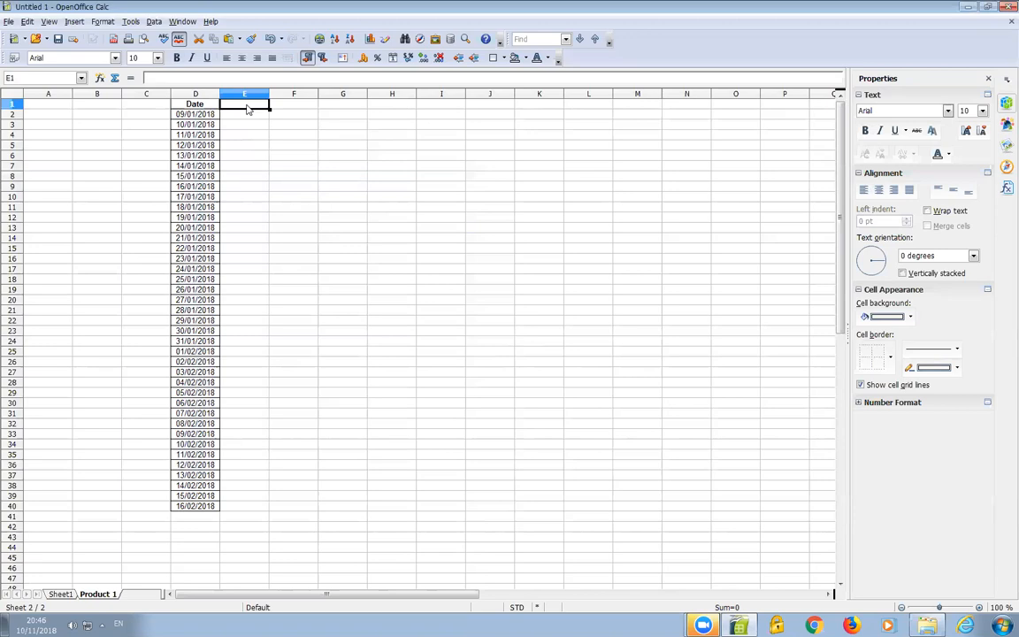
pyautogui.write('=')
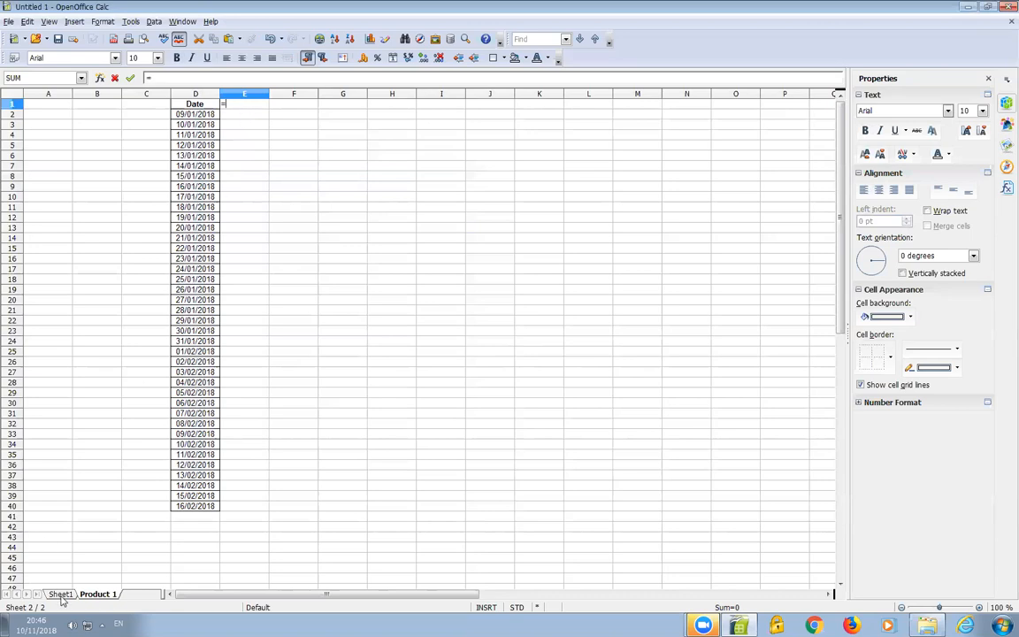
pyautogui.click(61, 596)
pyautogui.click(510, 106)
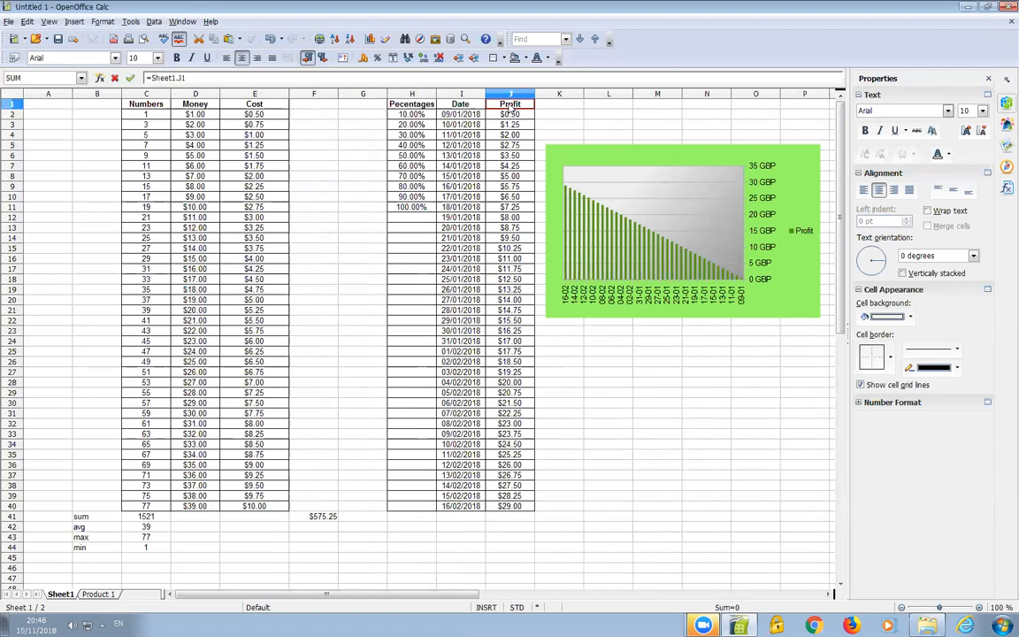
pyautogui.press('Return')
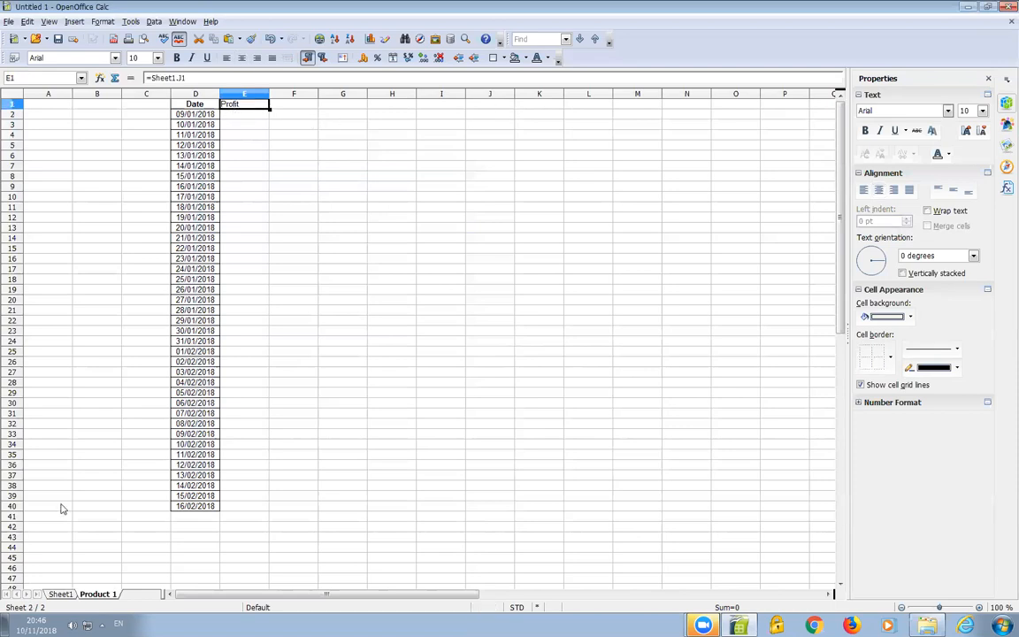
# Fill the linked formula in E1 on Product 1 down to E40, alongside the last date.
pyautogui.click(61, 593)
pyautogui.click(99, 593)
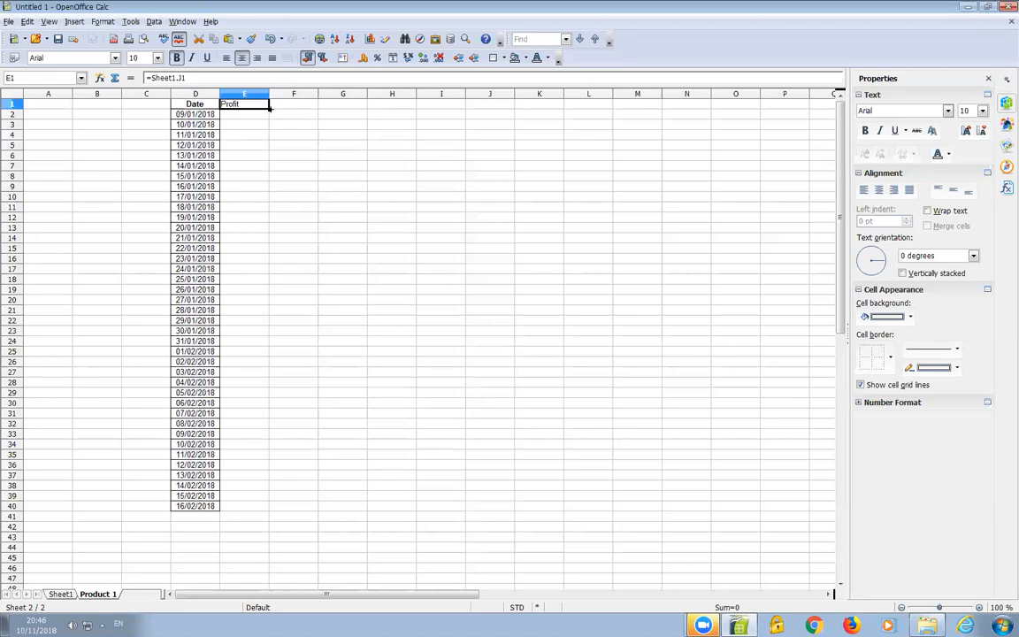
pyautogui.click(61, 595)
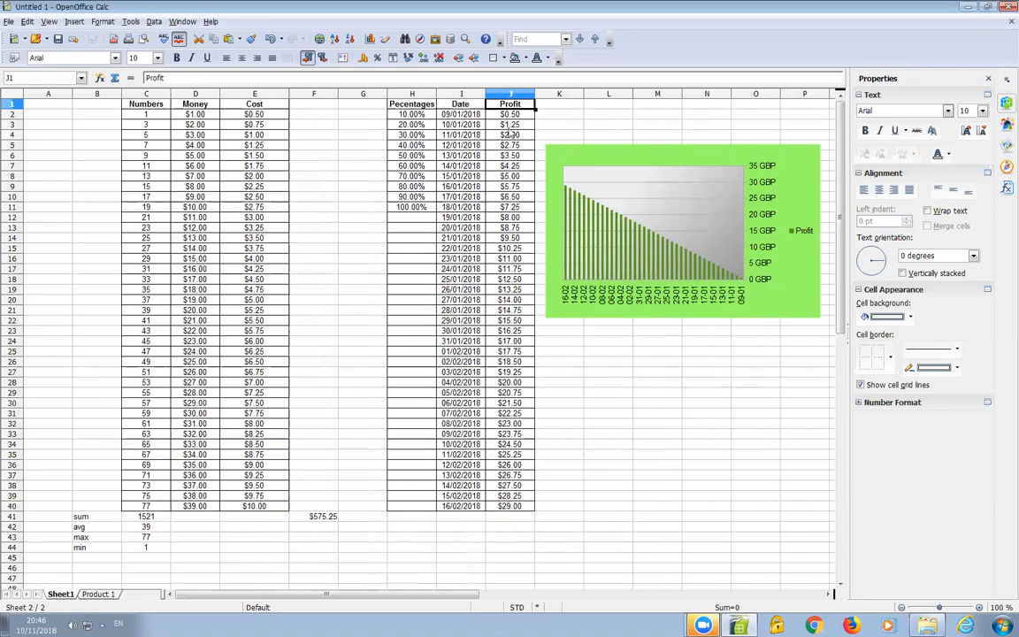
pyautogui.click(99, 595)
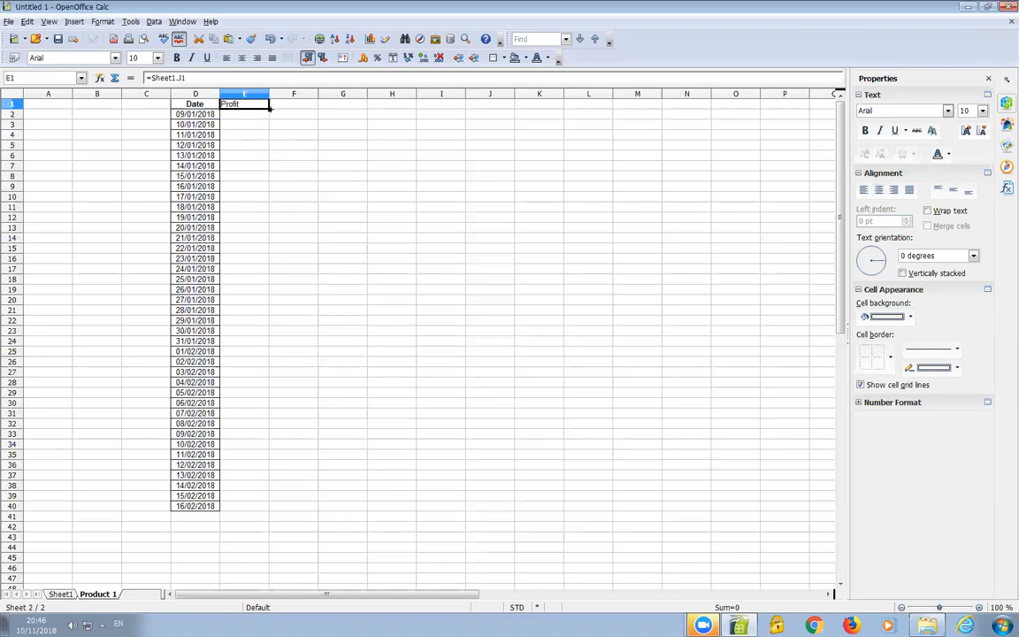
pyautogui.moveTo(269, 108); pyautogui.dragTo(265, 507)
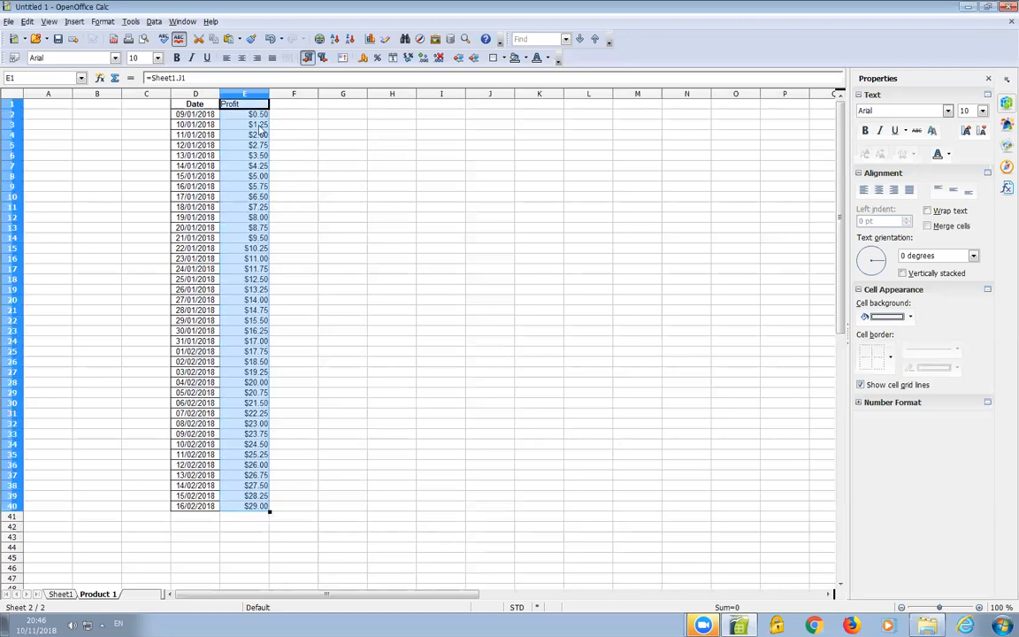
# Set the first Profit value in cell J2 on Sheet1 to 0 and check the linked cell on Product 1.
pyautogui.click(243, 124)
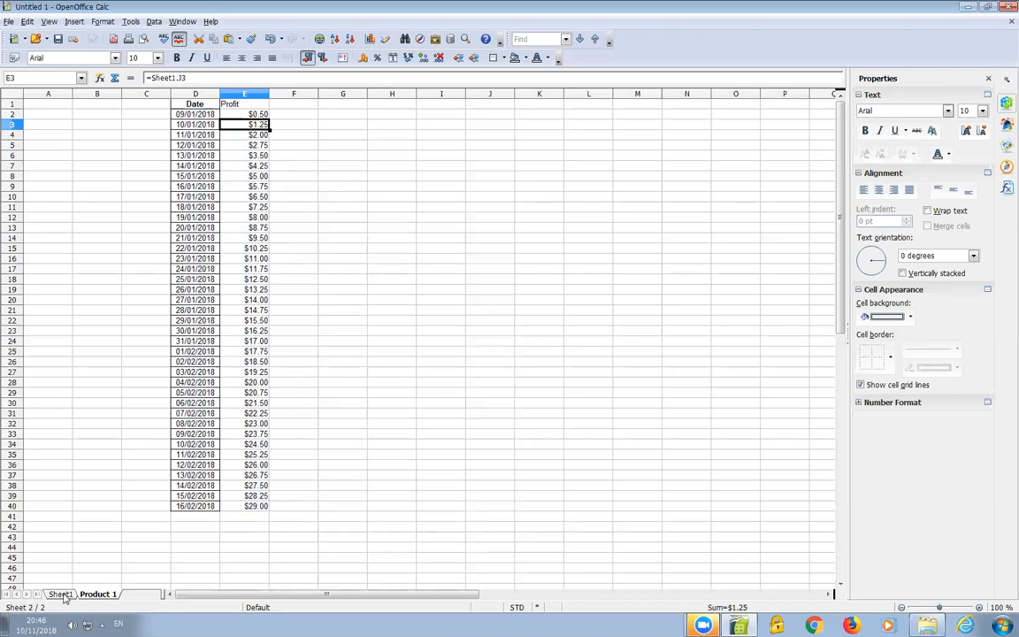
pyautogui.click(61, 595)
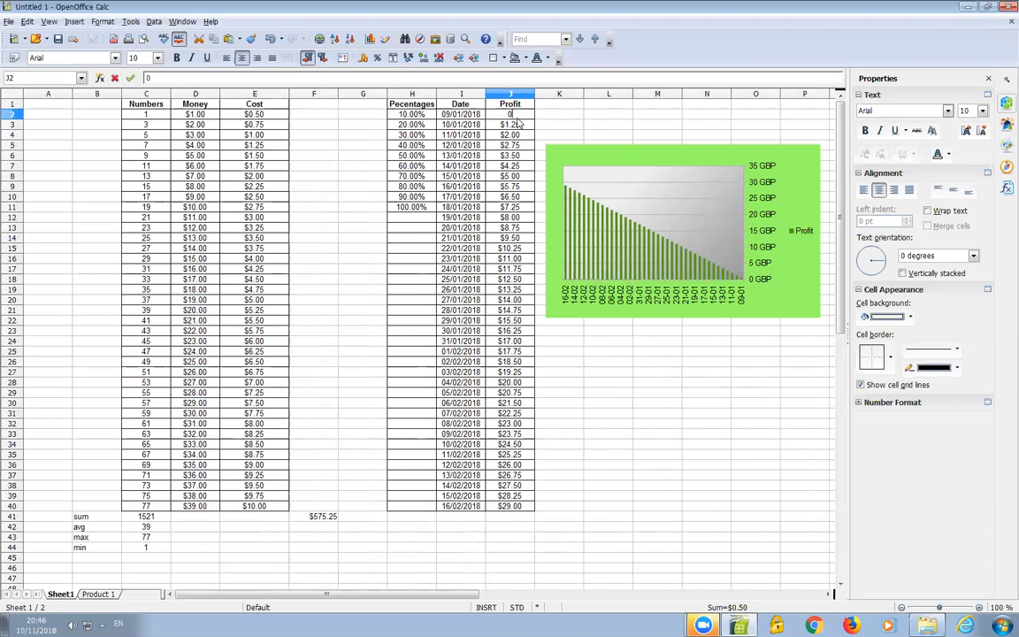
pyautogui.click(520, 125)
pyautogui.click(517, 115)
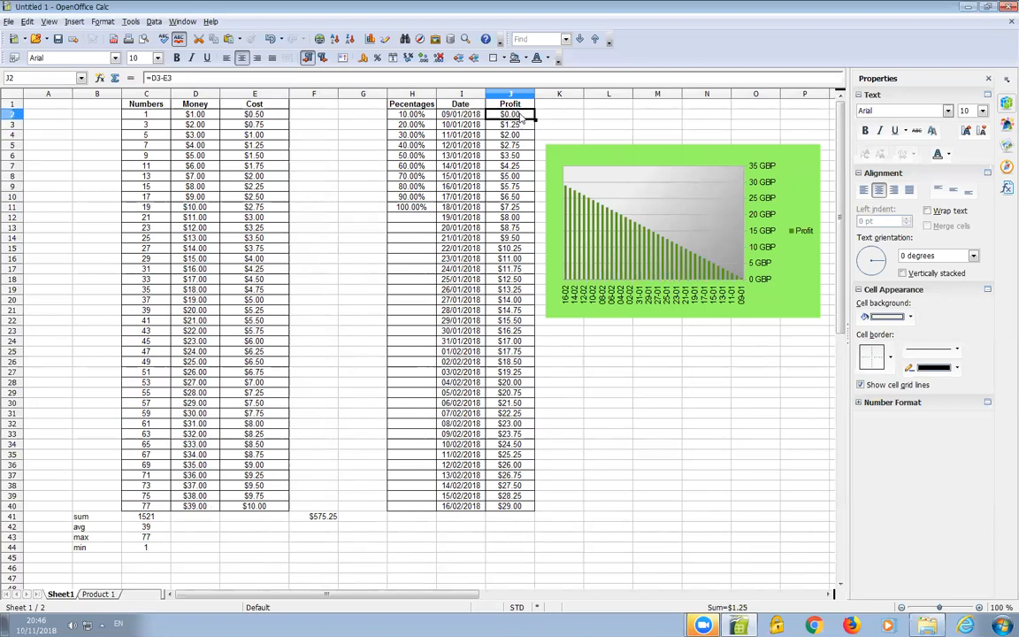
pyautogui.click(101, 595)
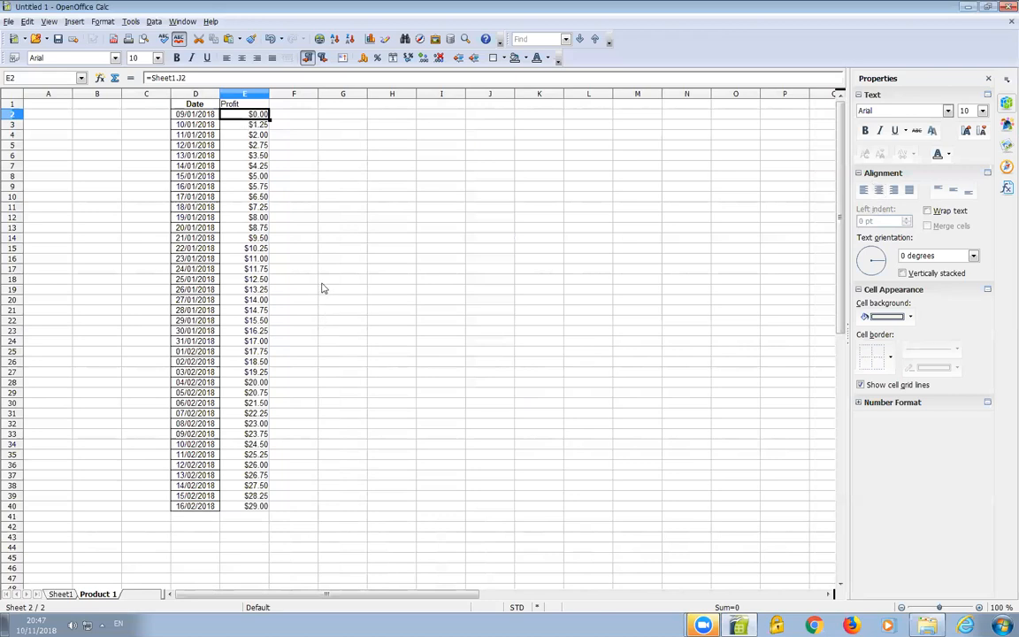
# Total the Cost column from Sheet1 in cell F2 on Product 1 with the formula =SUM(Sheet1.E2:E40).
pyautogui.click(310, 118)
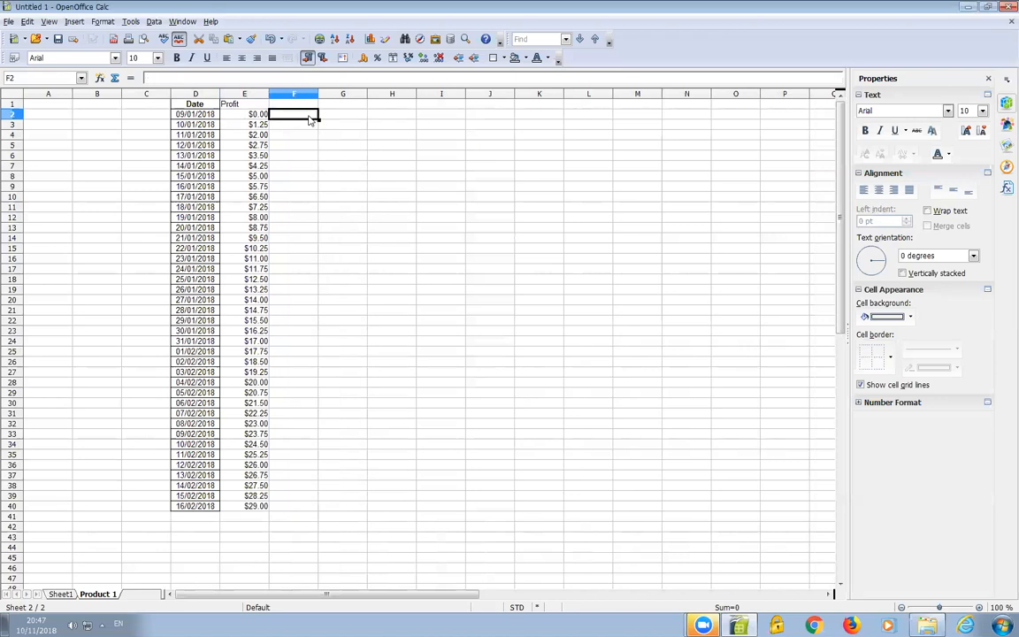
pyautogui.click(275, 78)
pyautogui.write('=')
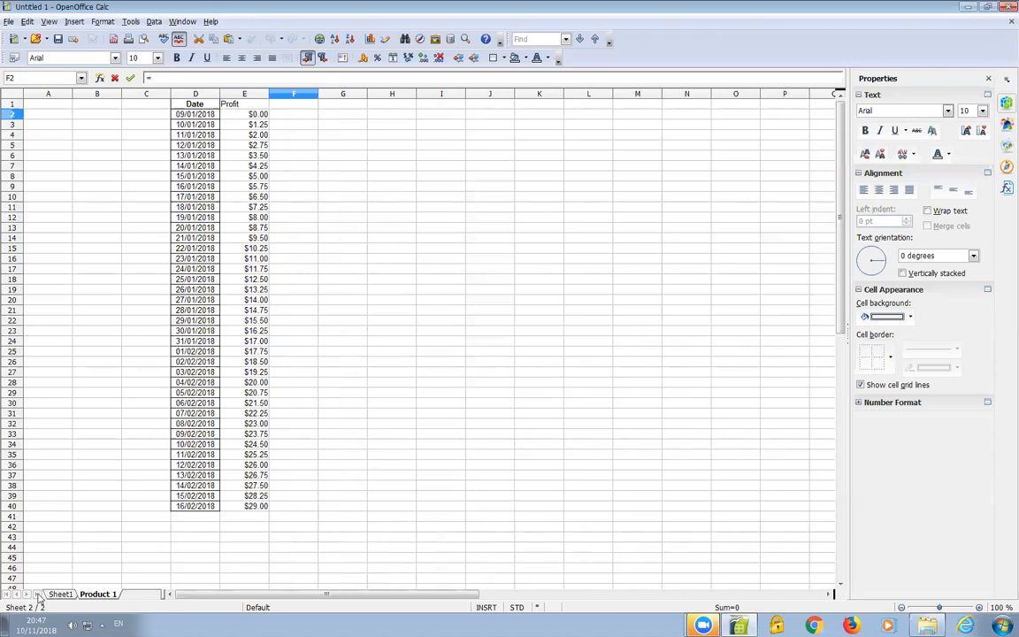
pyautogui.write('Sum(')
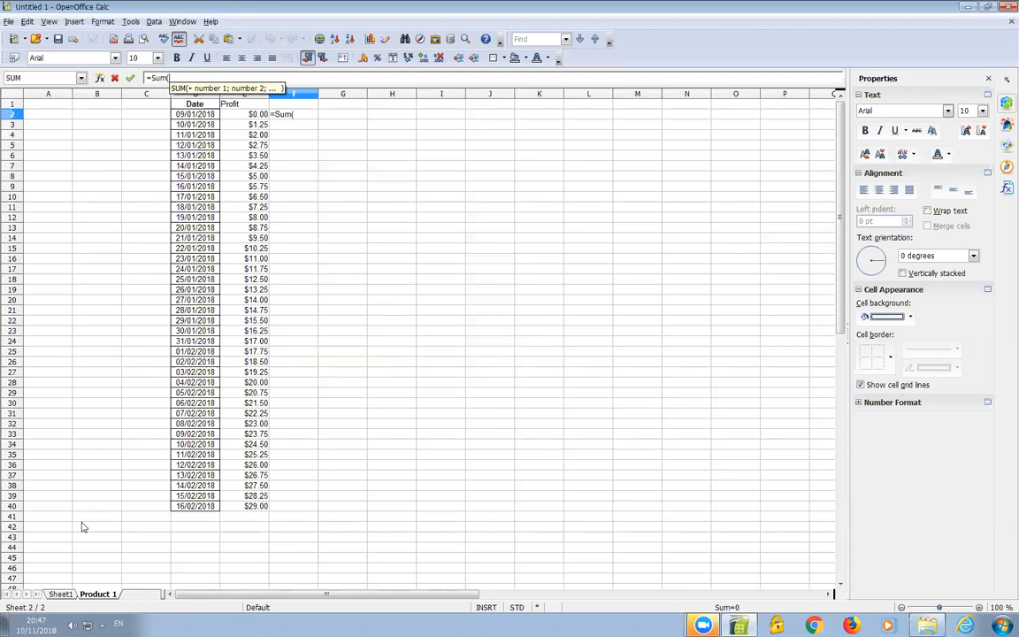
pyautogui.click(60, 593)
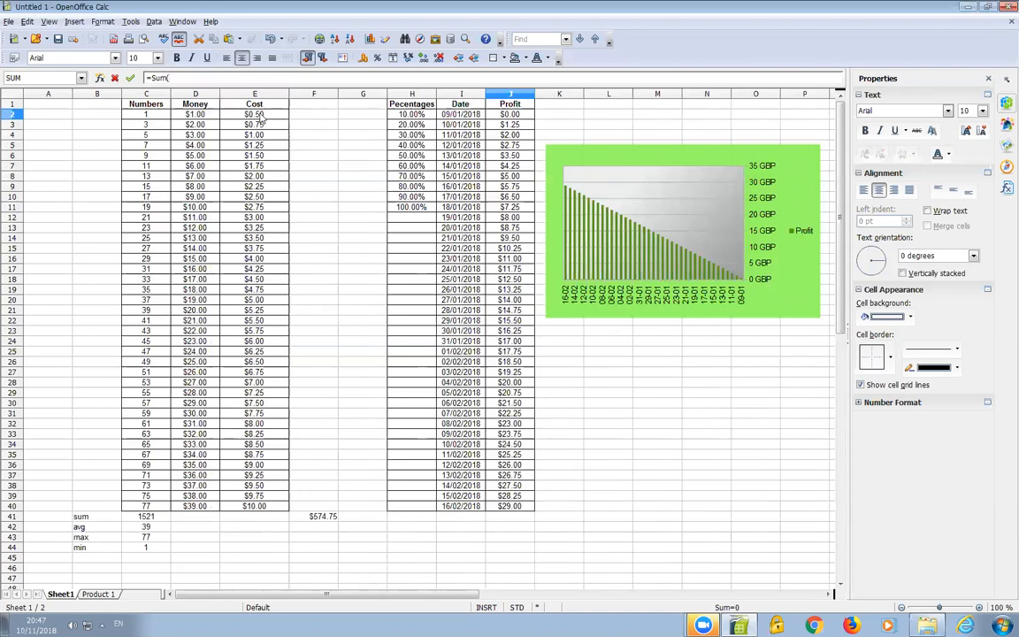
pyautogui.moveTo(260, 118); pyautogui.dragTo(247, 510)
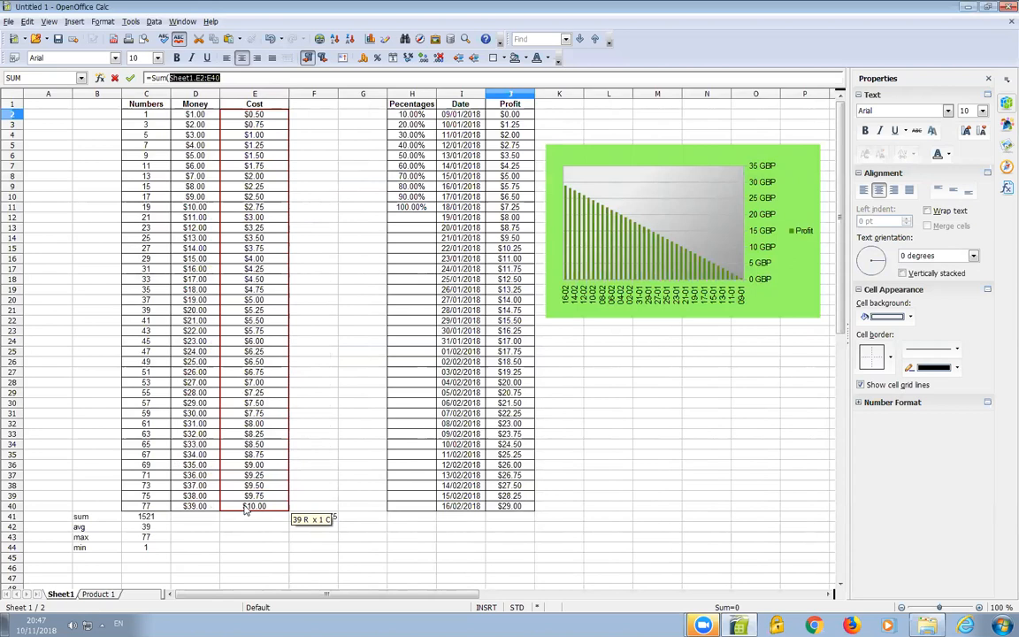
pyautogui.press('Return')
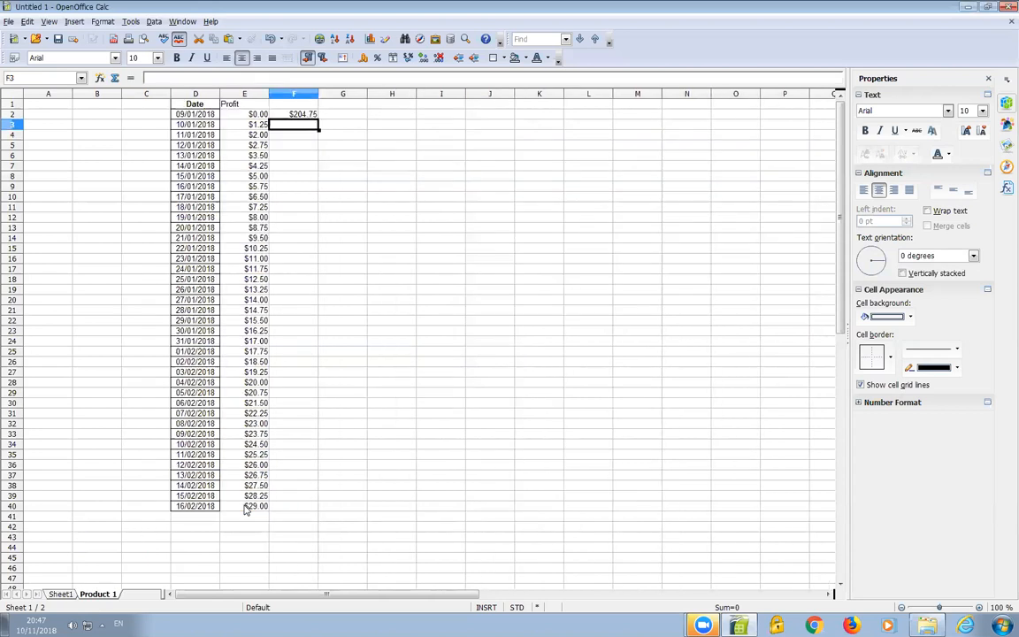
pyautogui.click(297, 117)
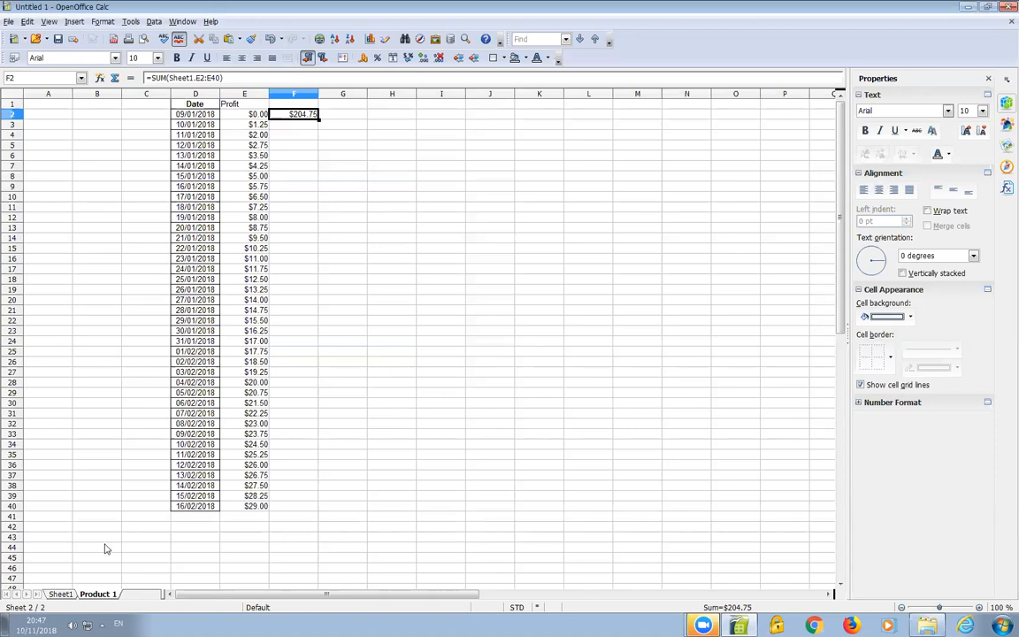
# Insert one new sheet named Chart before Sheet1.
pyautogui.click(60, 594)
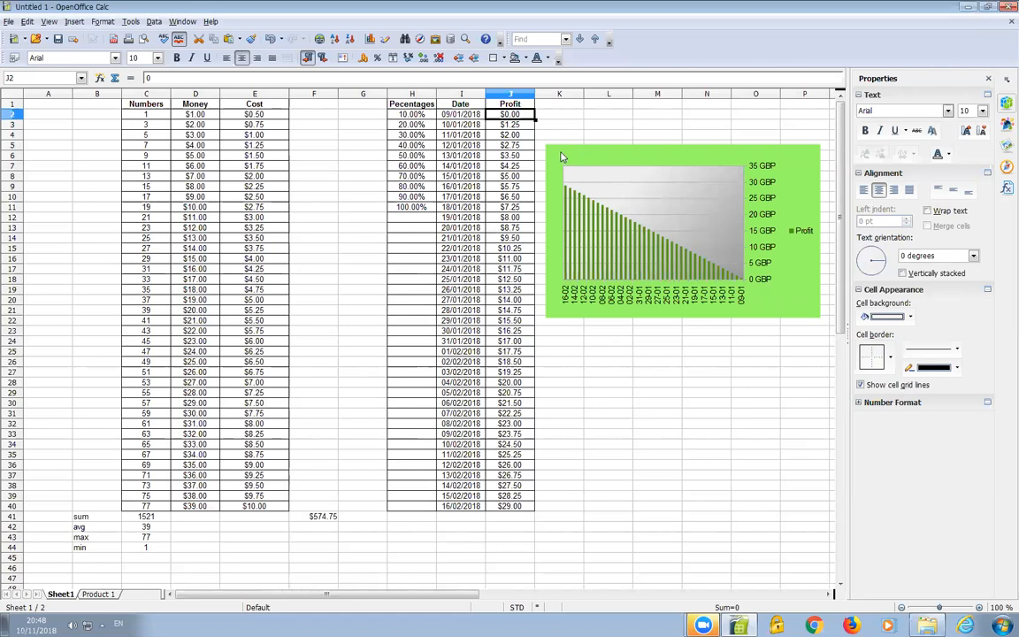
pyautogui.click(557, 156)
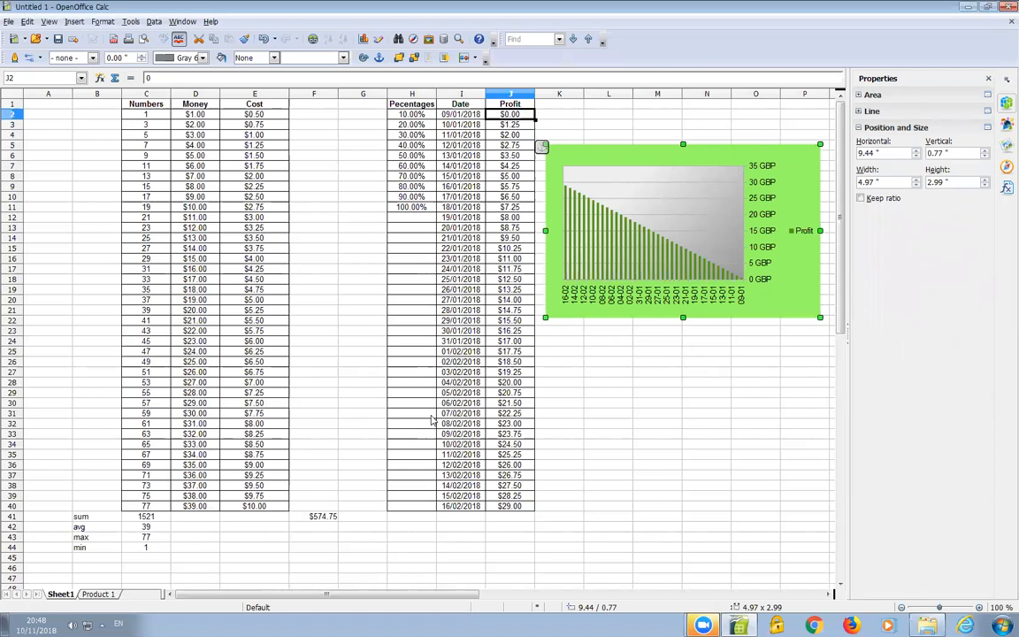
pyautogui.rightClick(132, 600)
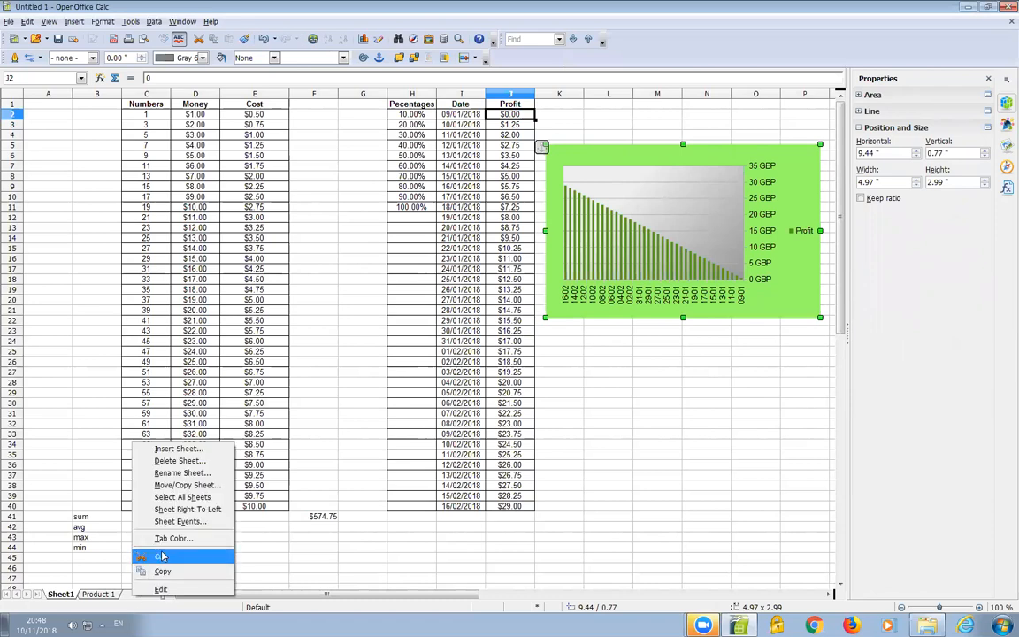
pyautogui.click(178, 448)
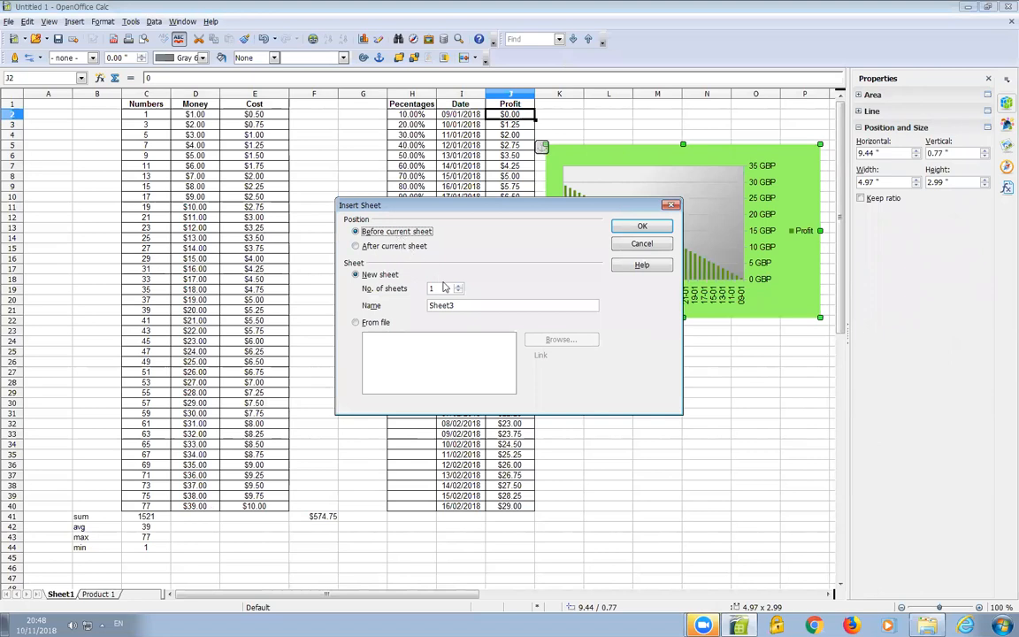
pyautogui.doubleClick(428, 307)
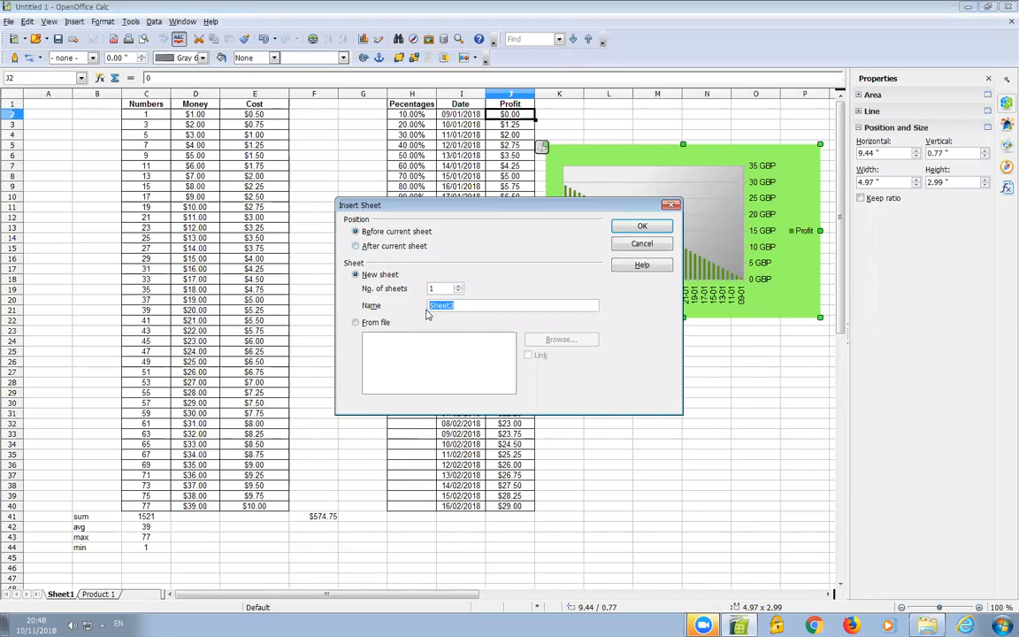
pyautogui.write('Chart')
pyautogui.click(635, 228)
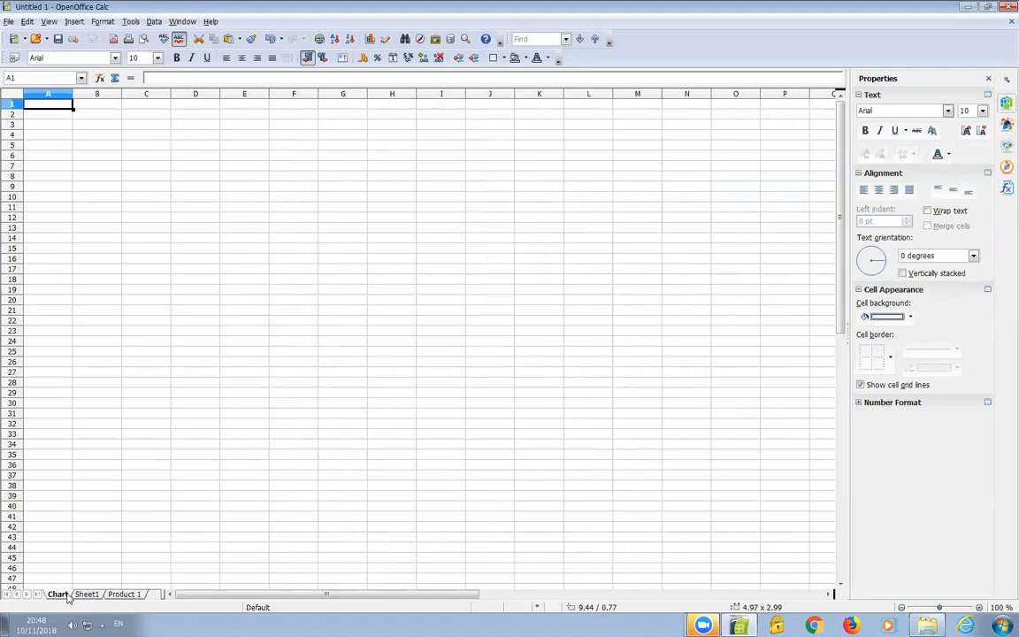
# Cut the green Profit chart from Sheet1.
pyautogui.click(85, 594)
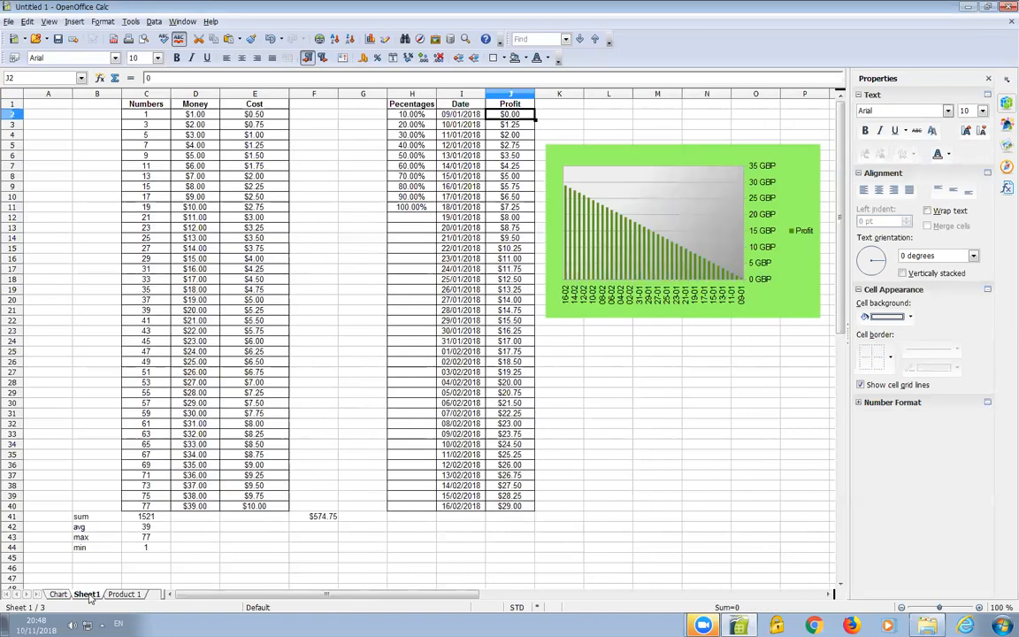
pyautogui.click(553, 154)
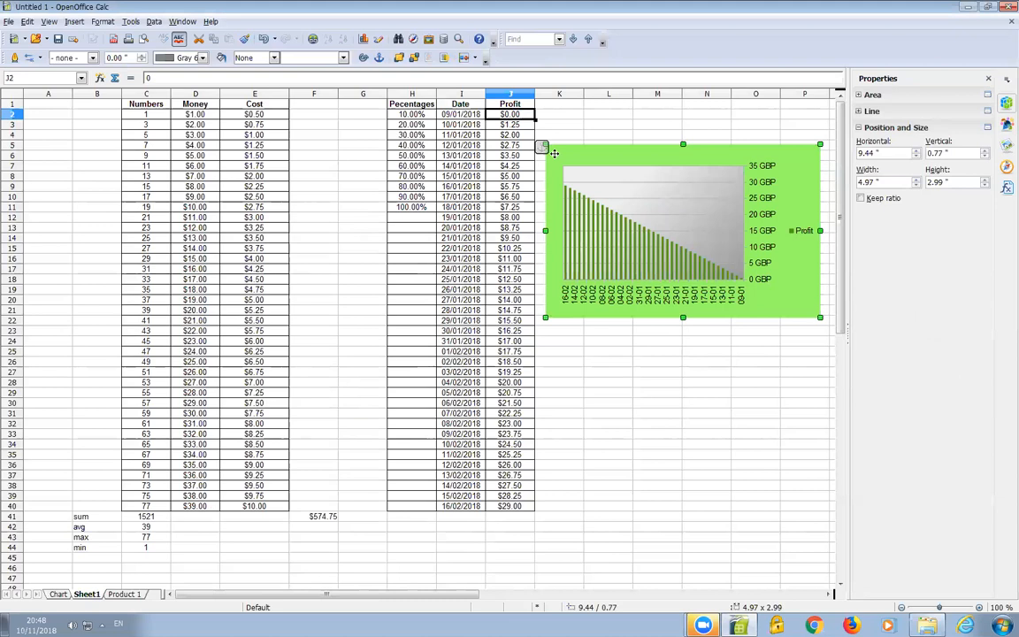
pyautogui.rightClick(553, 153)
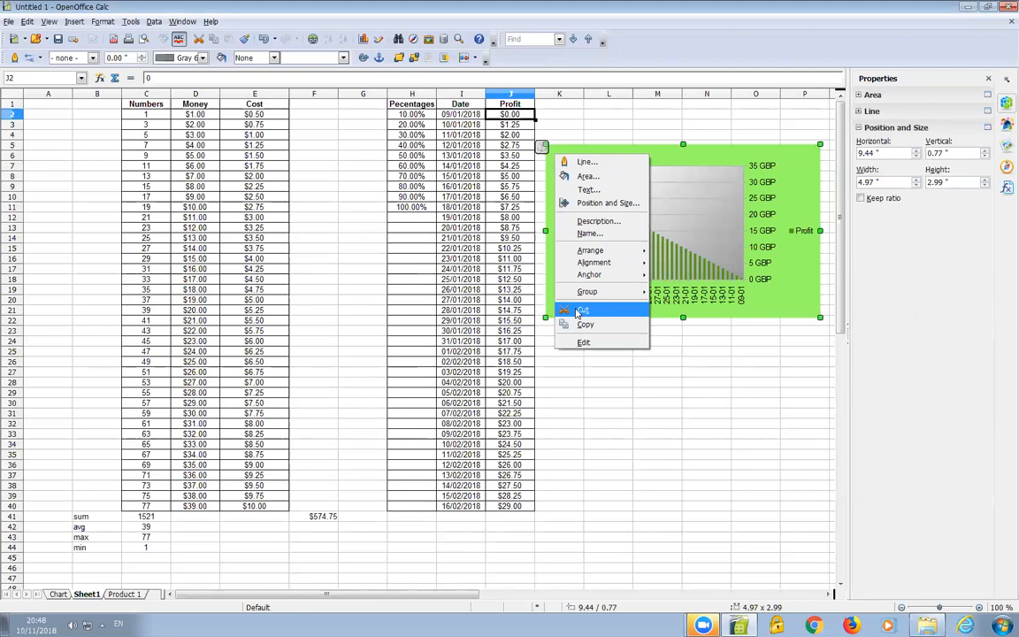
pyautogui.click(559, 152)
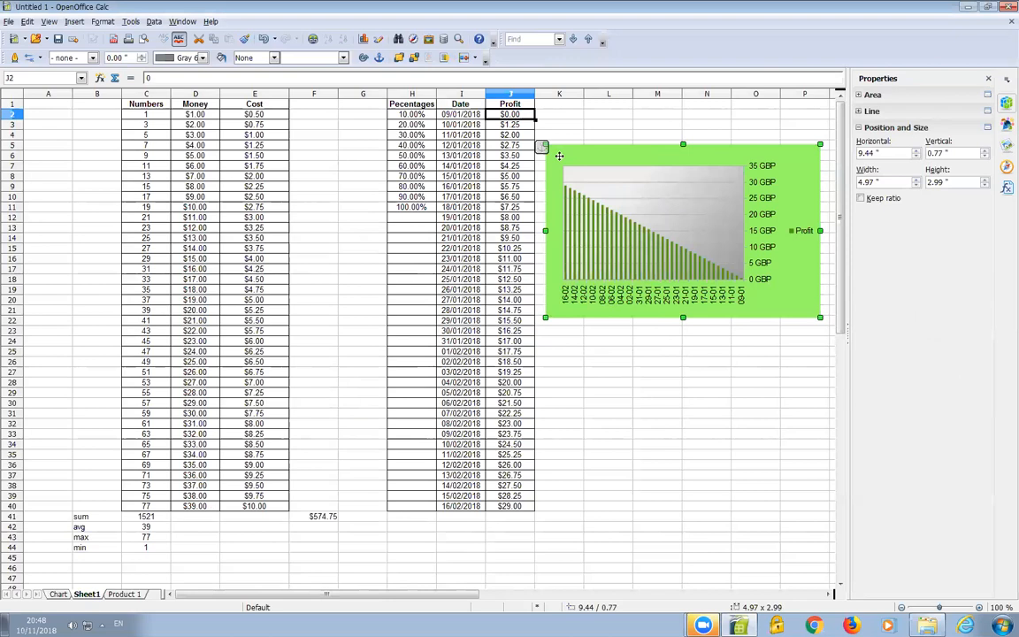
pyautogui.press('Delete')
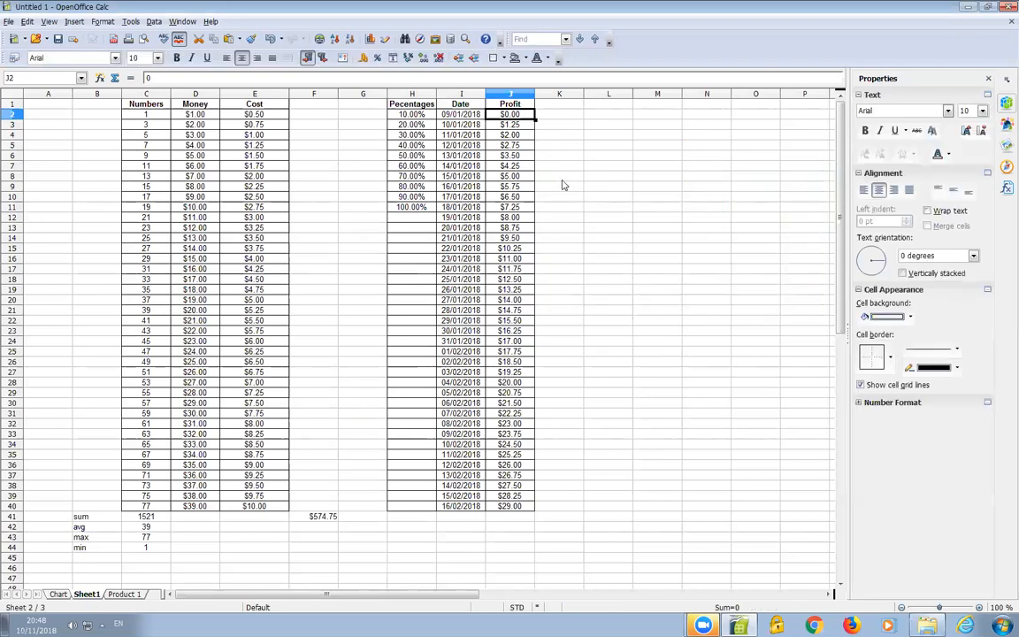
# Paste the Profit chart at cell A1 of the Chart sheet and enlarge it to about 13 by 6.8 inches.
pyautogui.click(58, 594)
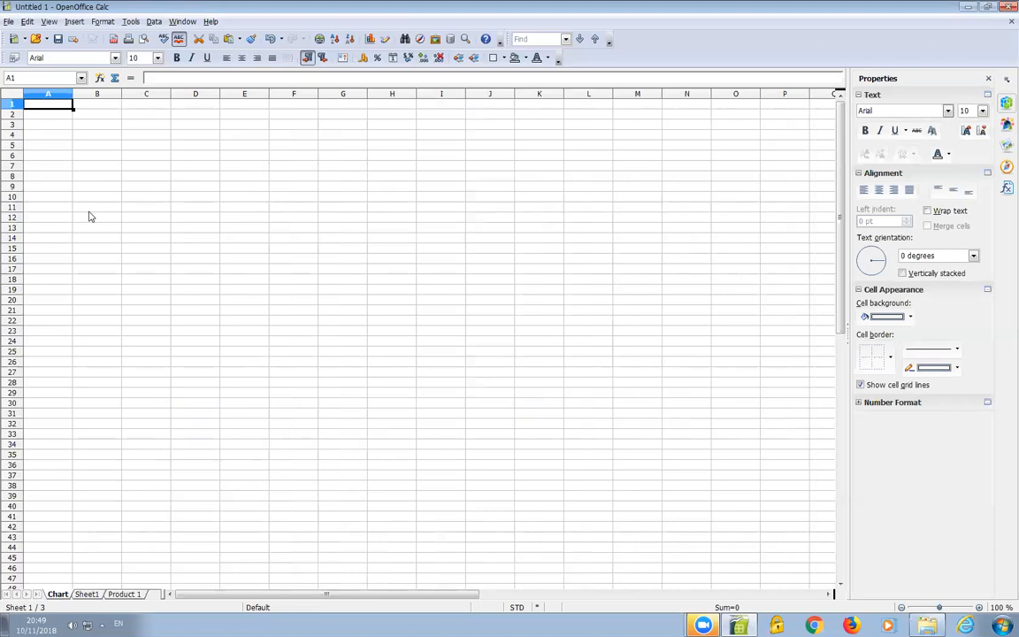
pyautogui.rightClick(58, 102)
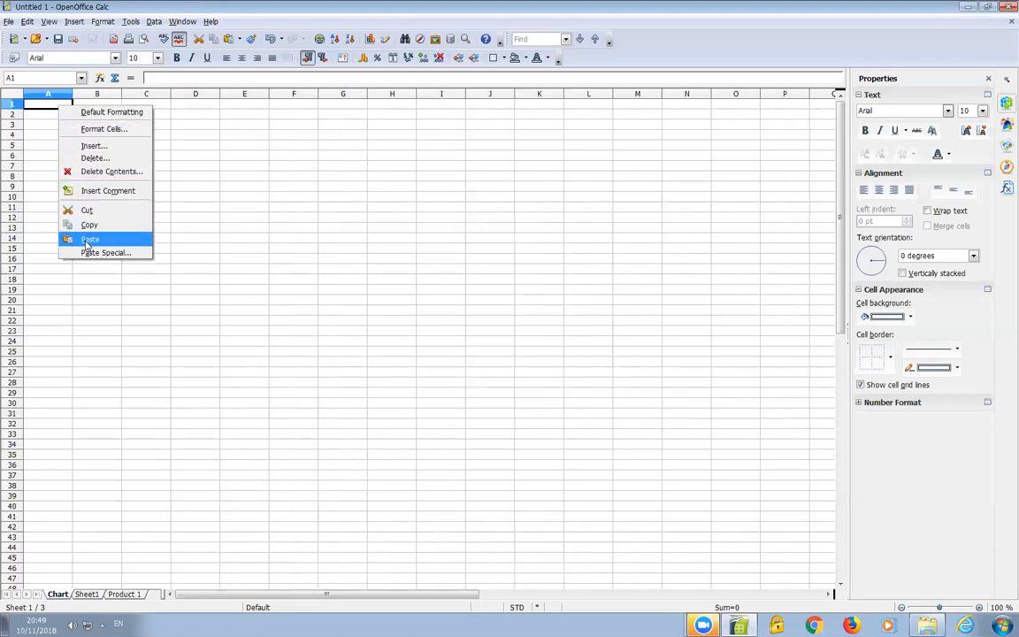
pyautogui.click(38, 109)
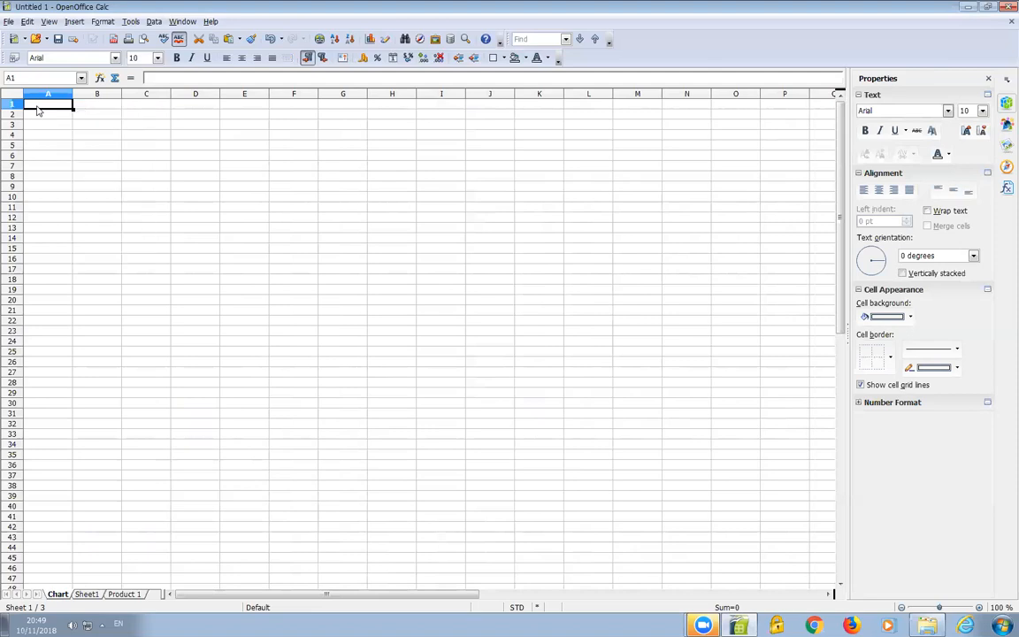
pyautogui.hotkey('ctrl', 'v')
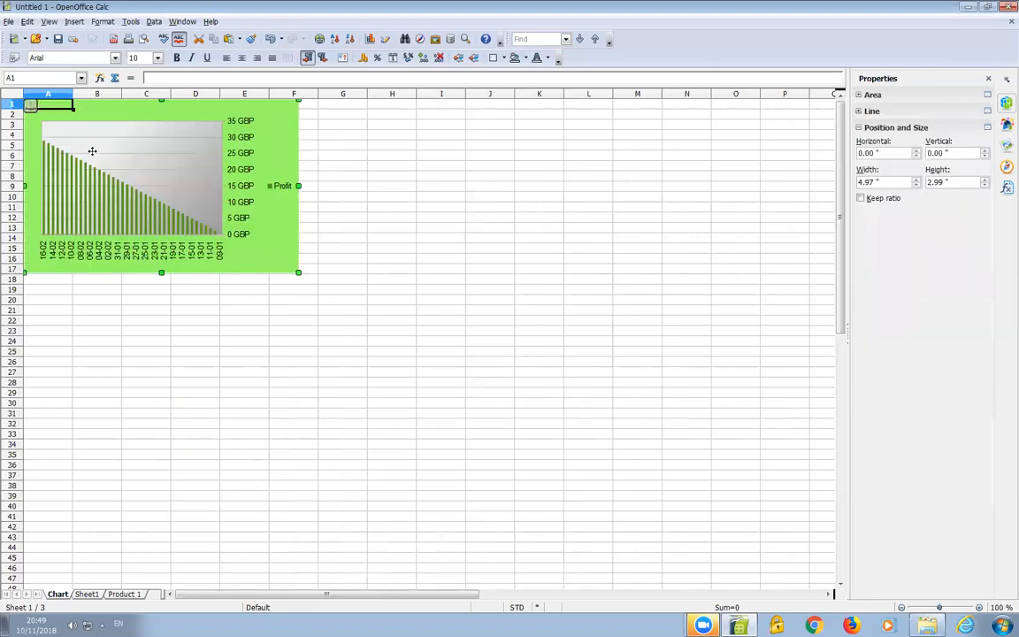
pyautogui.moveTo(298, 272); pyautogui.dragTo(741, 491)
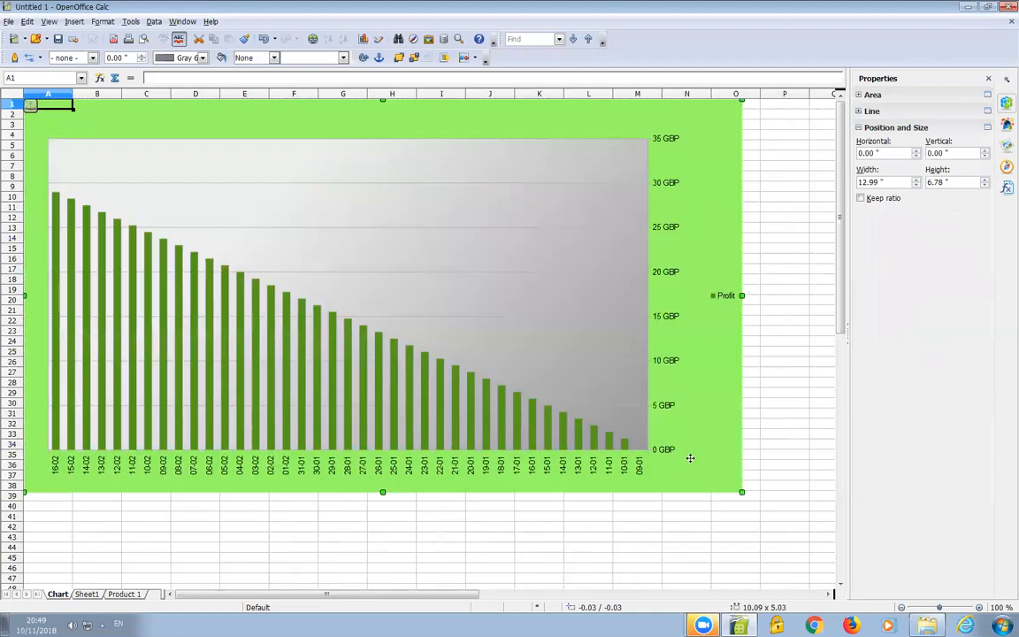
pyautogui.click(82, 594)
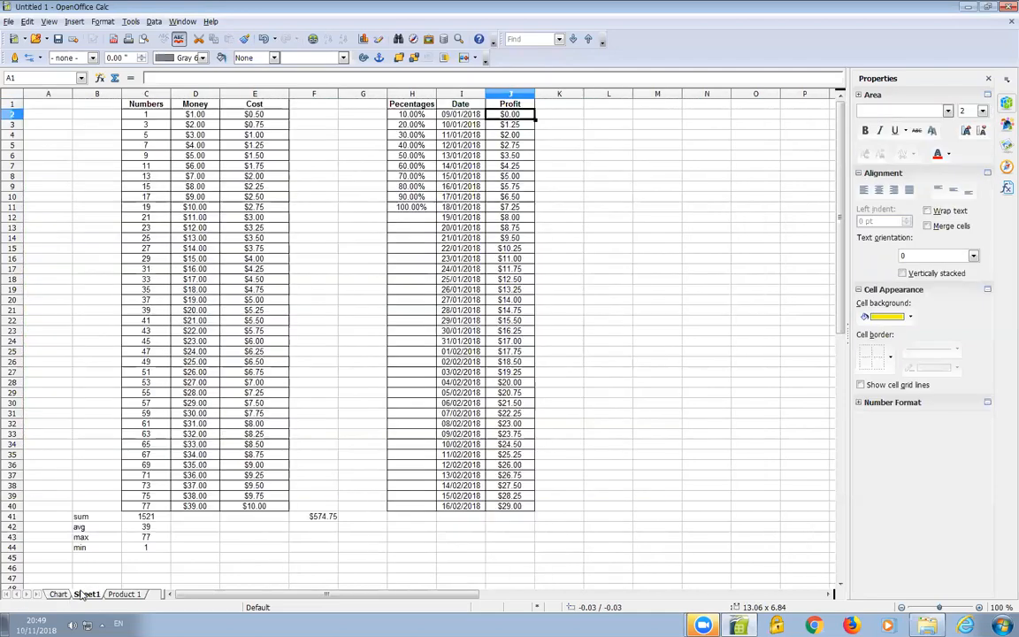